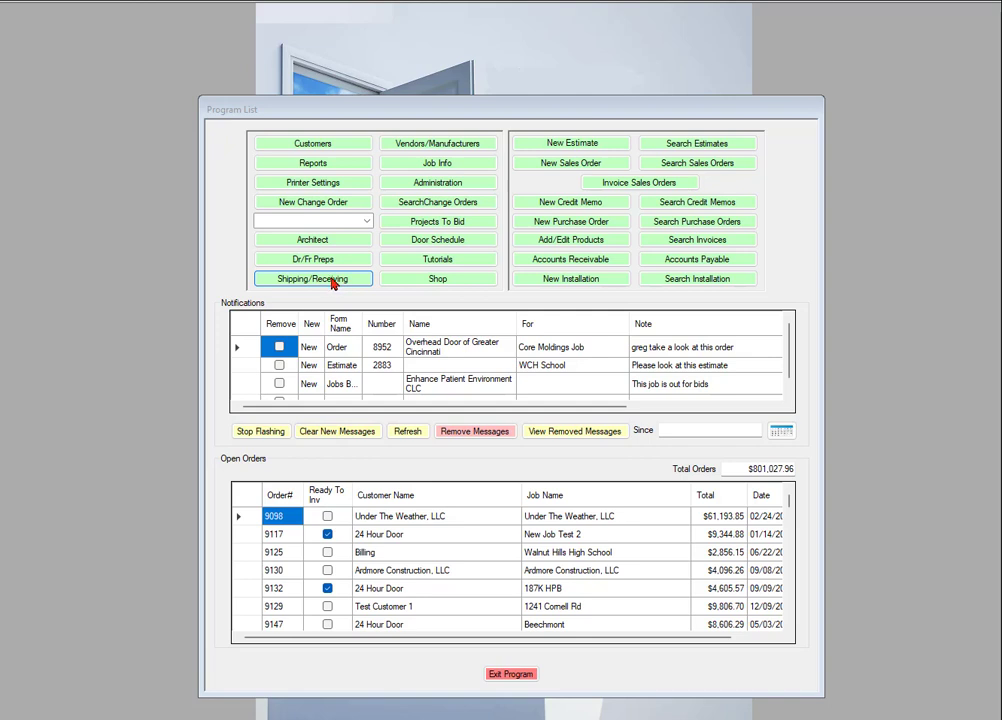
Open the Receiving section of the Shipping/Receiving form.
{"action": "left_click", "coordinate": [333, 281]}
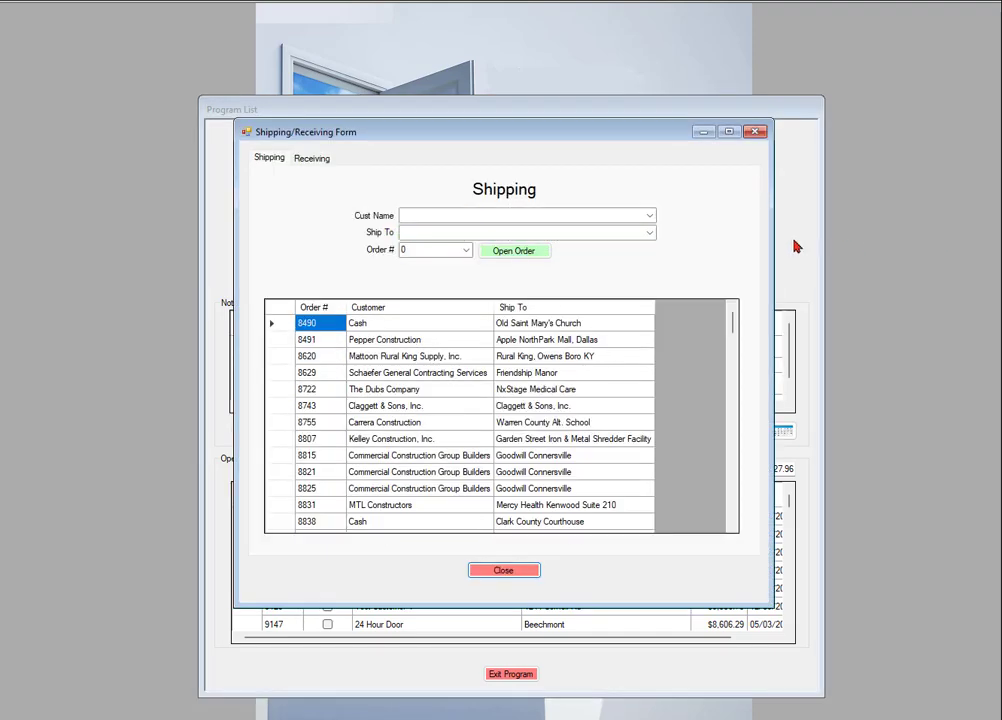
{"action": "left_click", "coordinate": [313, 158]}
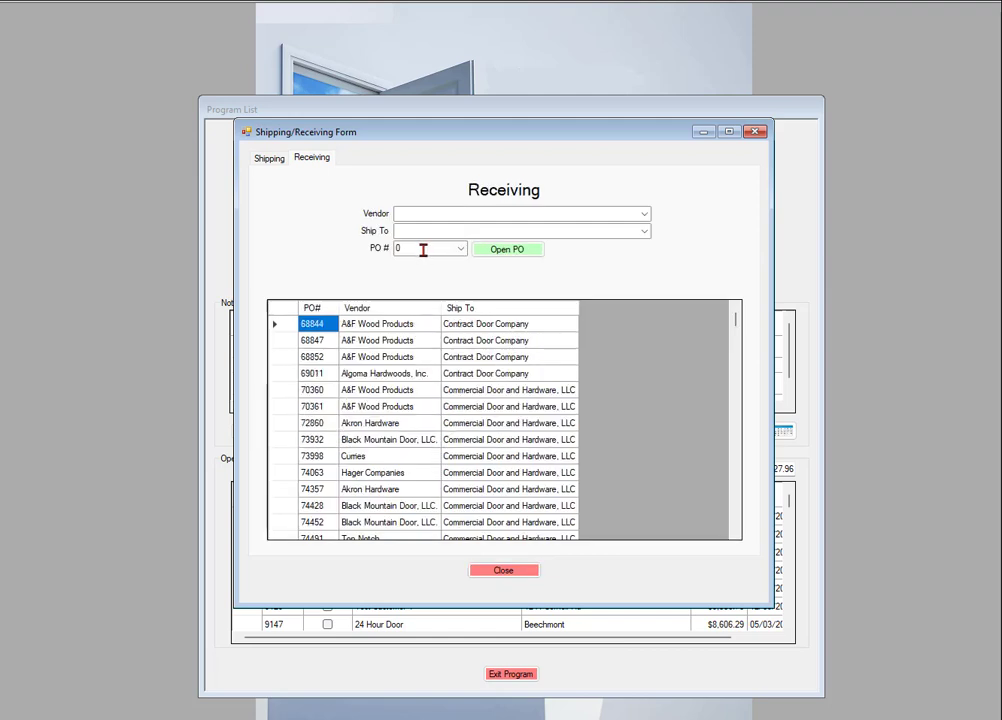
{"action": "left_click", "coordinate": [423, 250]}
{"action": "type", "text": "78"}
{"action": "key", "text": "BackSpace"}
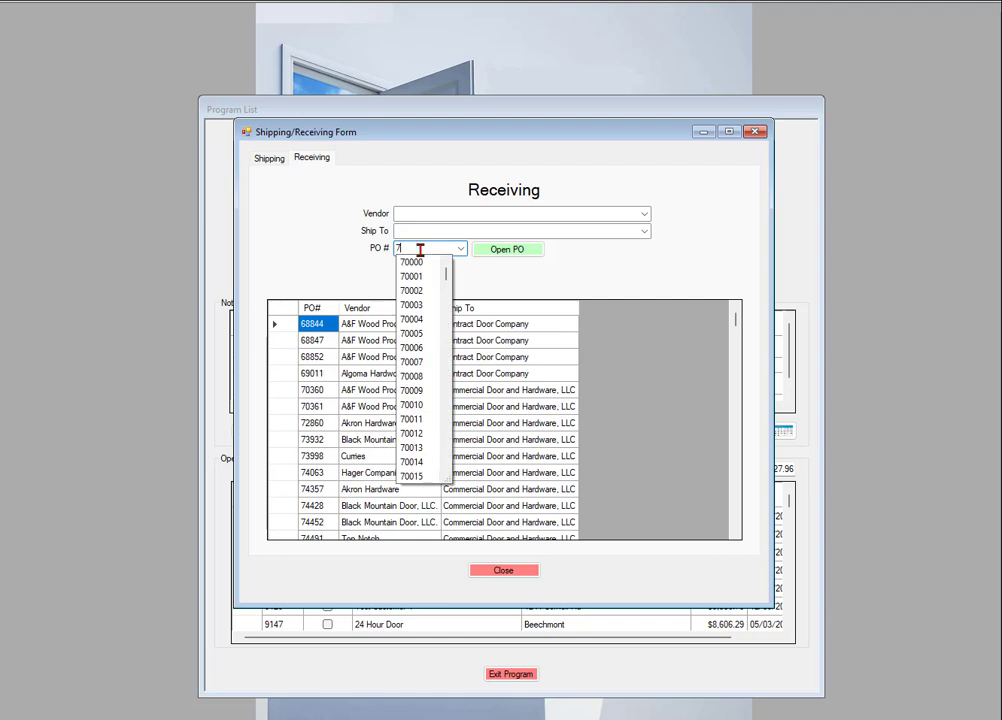
{"action": "type", "text": "74871"}
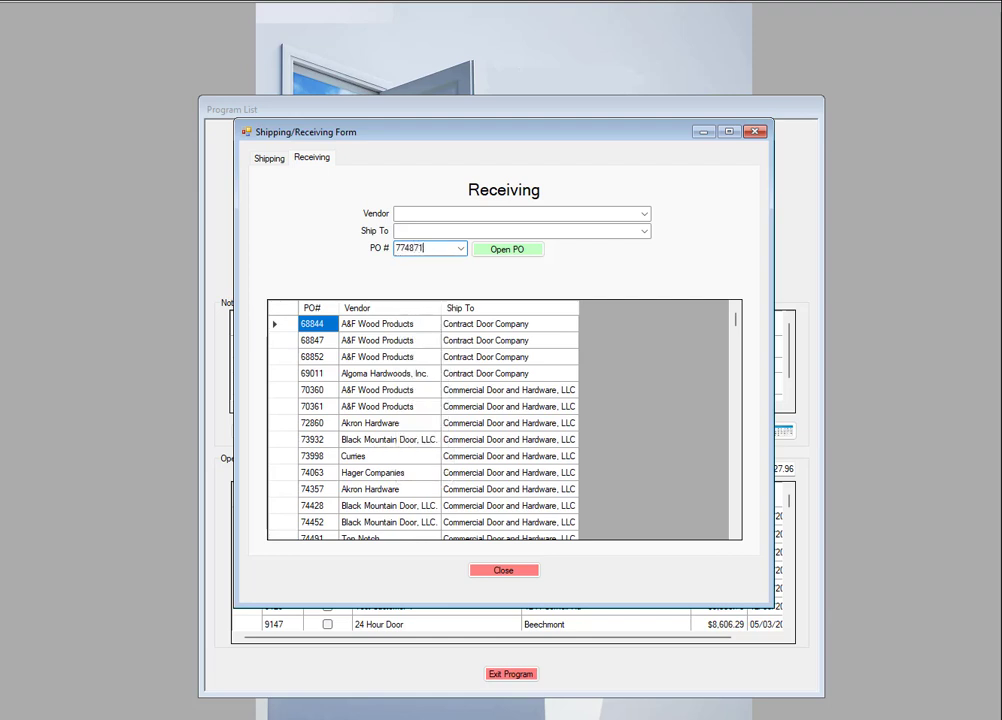
{"action": "left_click", "coordinate": [508, 252]}
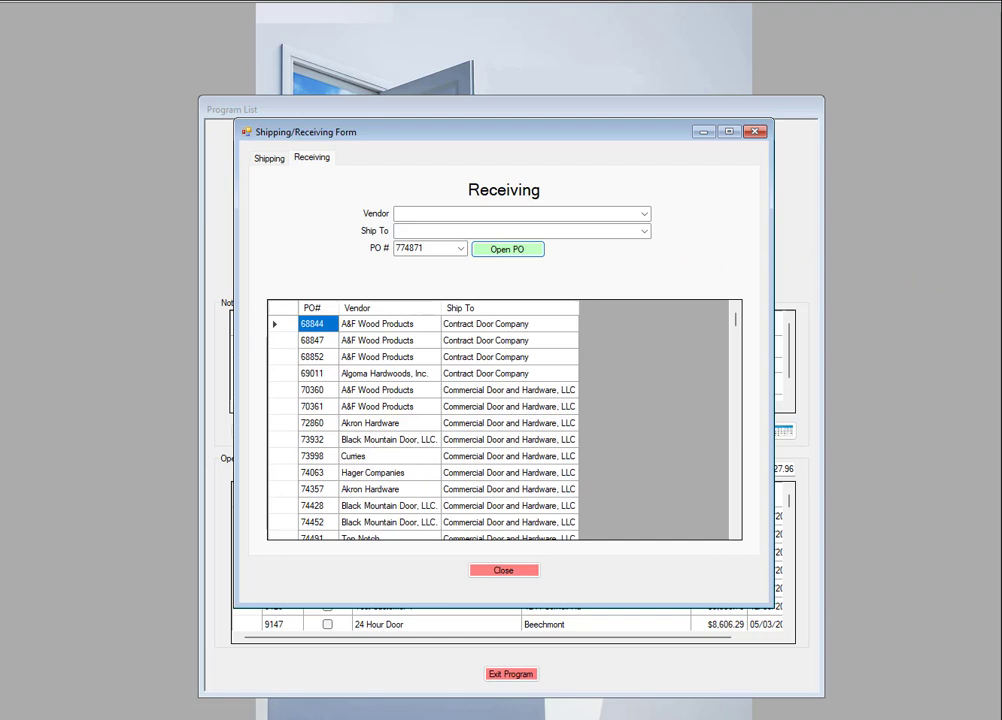
Enter the purchase order number in Receiving, open that order, and show its product information.
{"action": "left_click", "coordinate": [433, 248]}
{"action": "type", "text": "74871"}
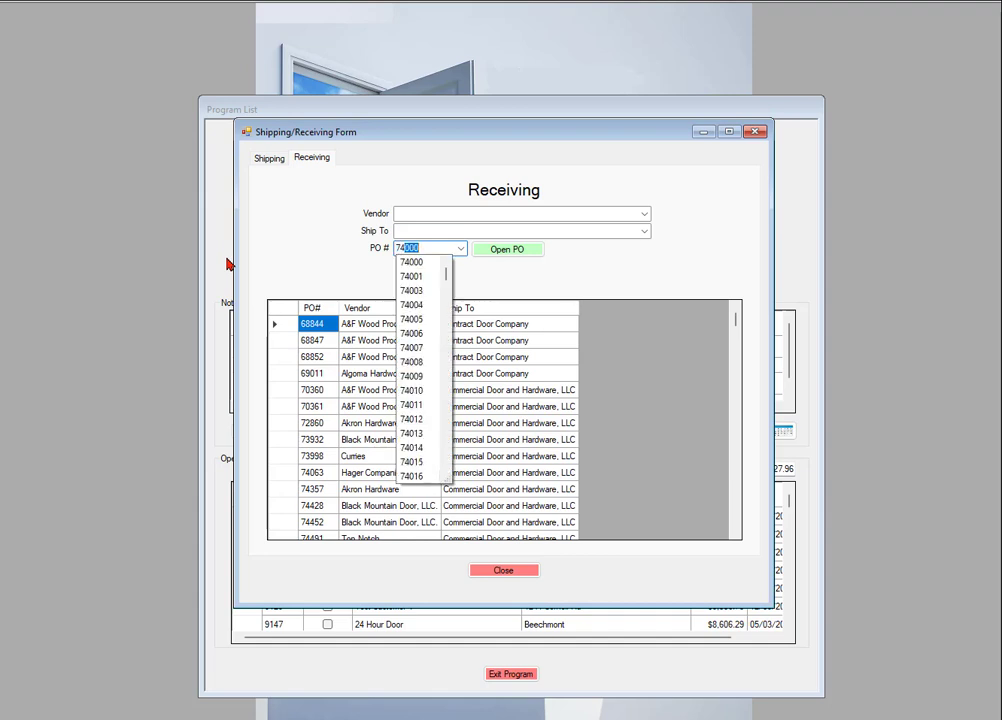
{"action": "left_click", "coordinate": [505, 252]}
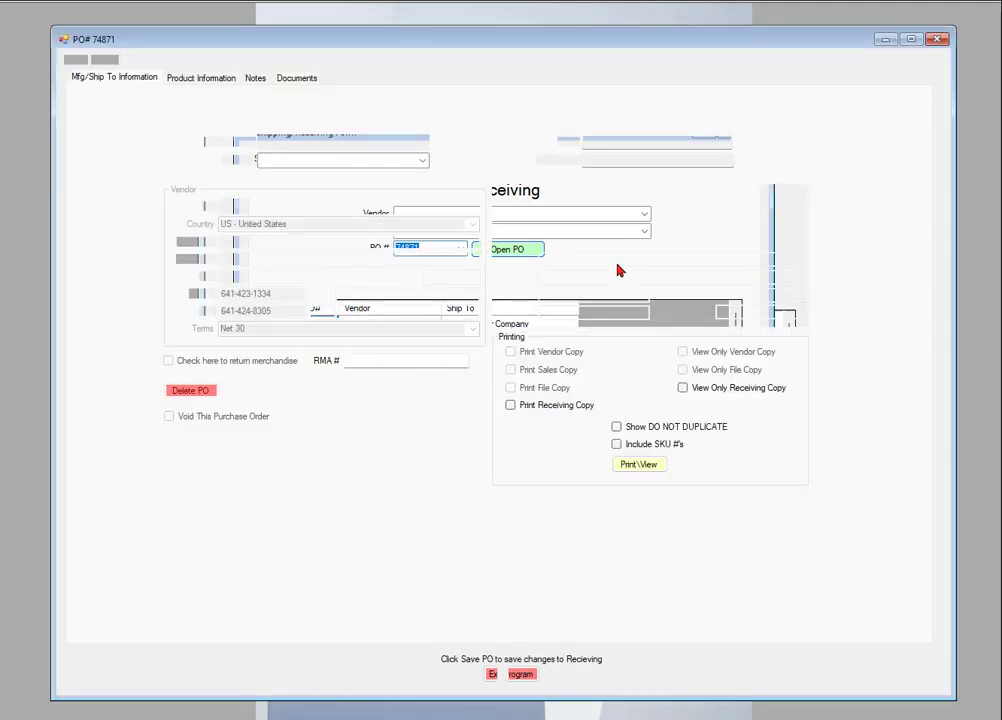
{"action": "left_click", "coordinate": [203, 79]}
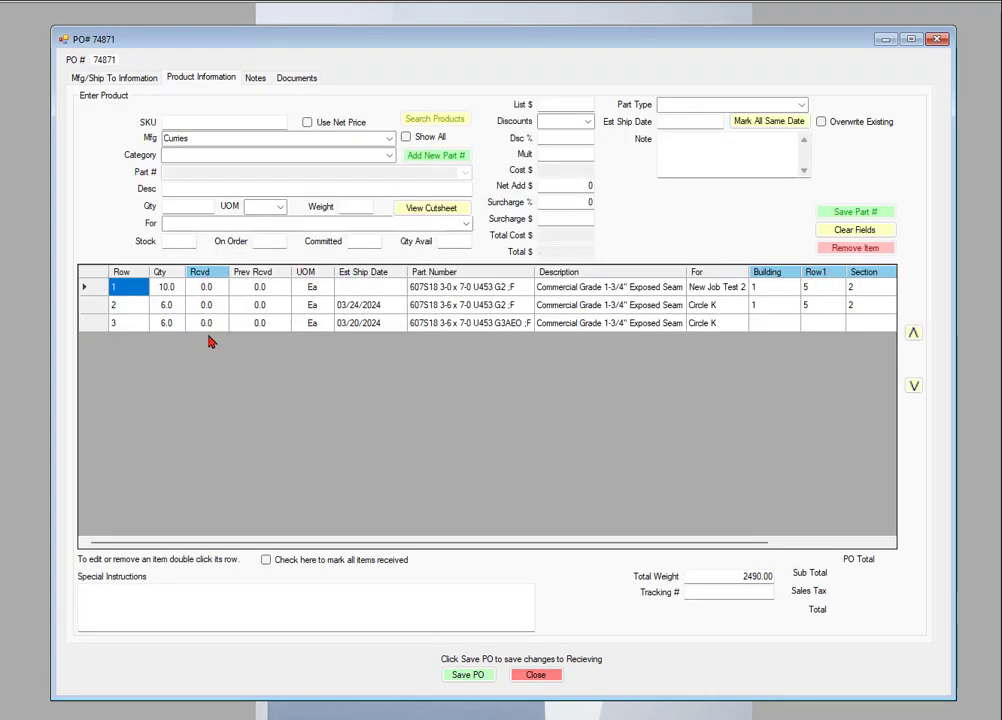
Minimize the purchase order and the Shipping/Receiving form, and open Enter Vendor Invoices from Accounts Payable.
{"action": "left_click", "coordinate": [884, 41]}
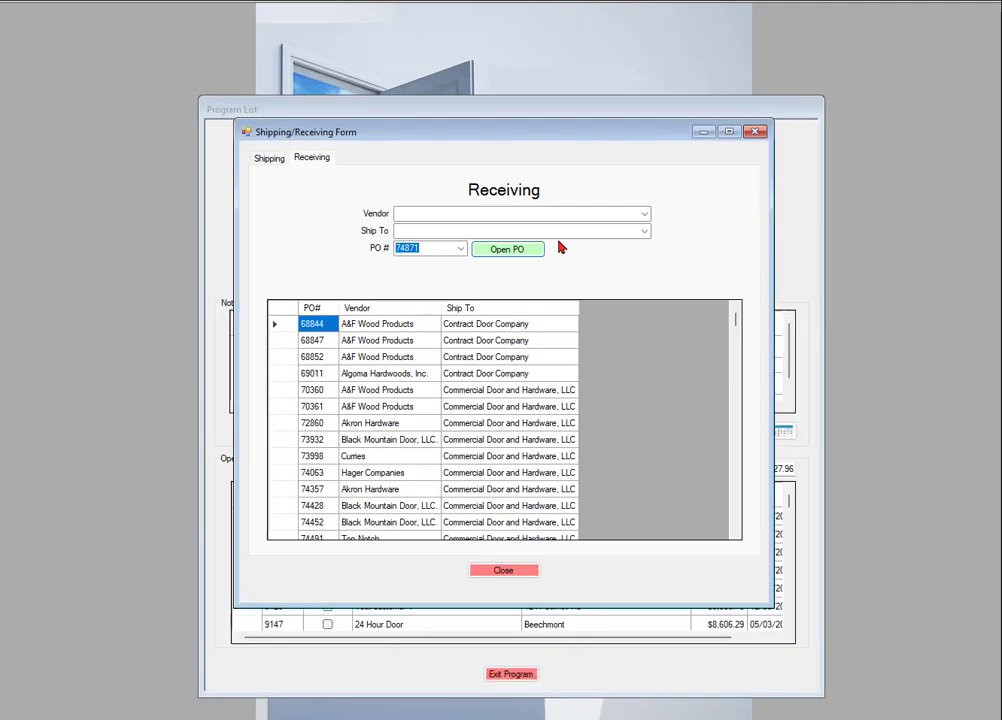
{"action": "left_click", "coordinate": [703, 133]}
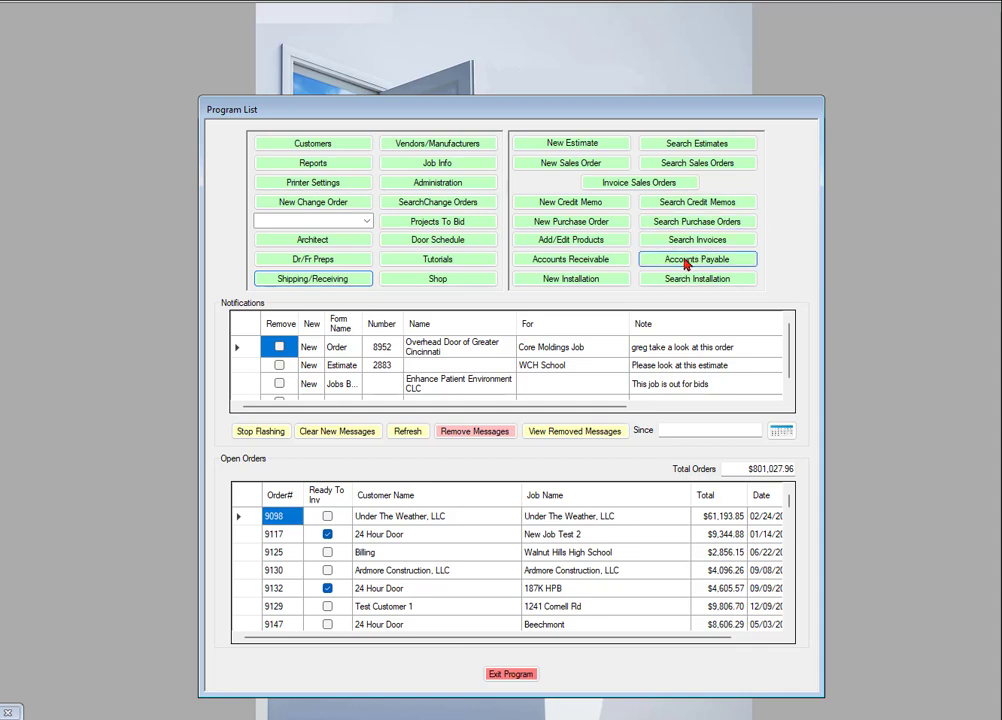
{"action": "left_click", "coordinate": [699, 263]}
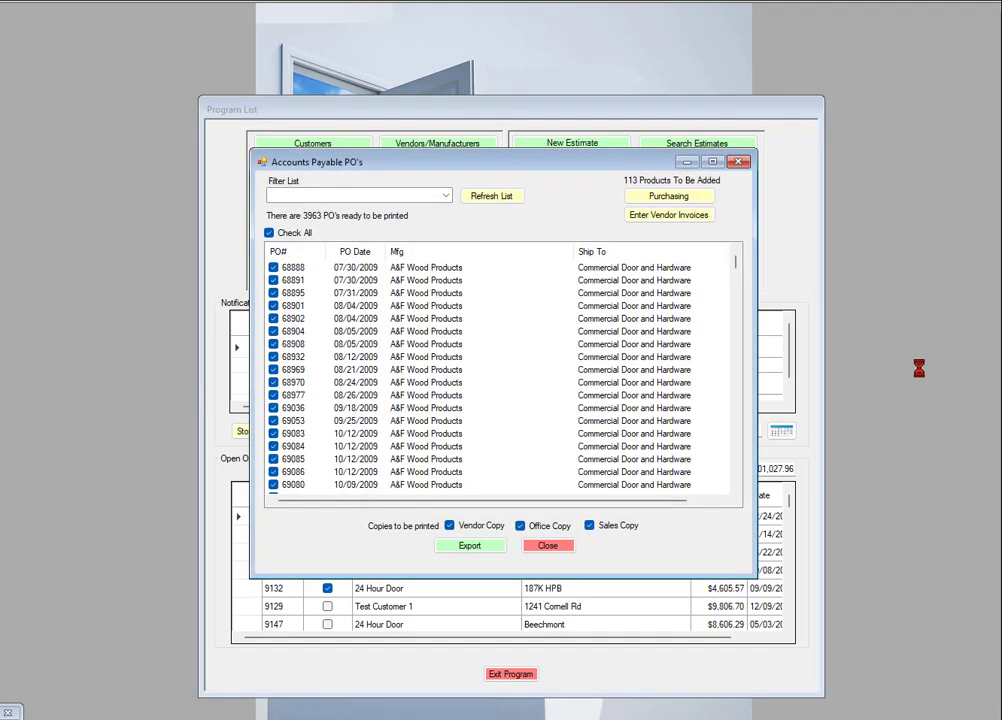
{"action": "left_click", "coordinate": [671, 216]}
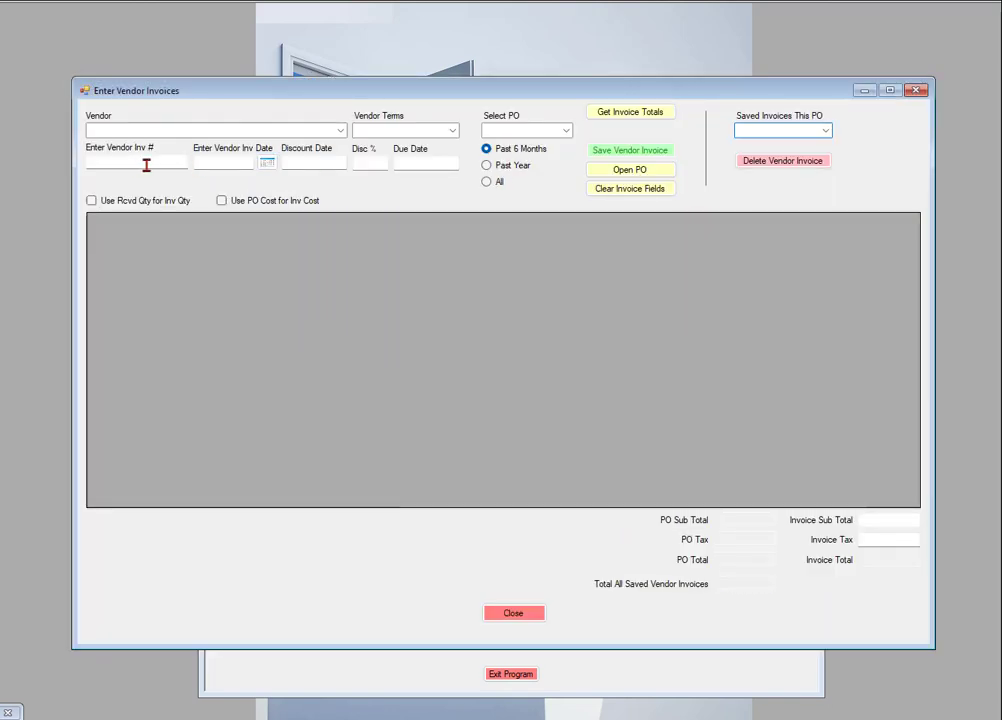
Choose Curries as the vendor for the vendor invoice.
{"action": "left_click", "coordinate": [181, 131]}
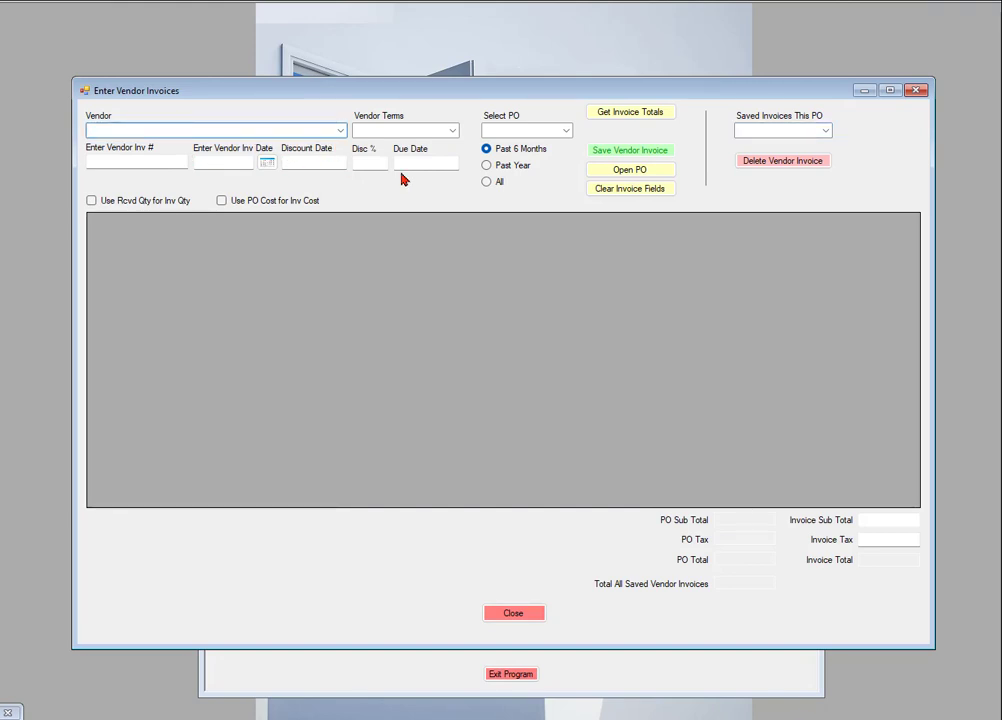
{"action": "type", "text": "curries"}
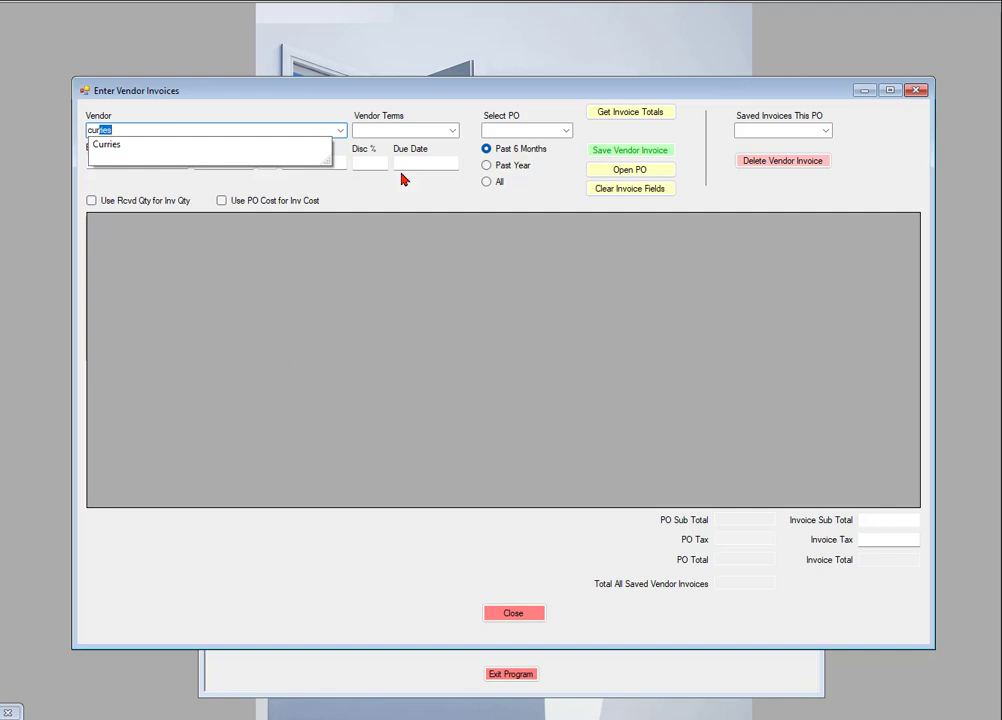
{"action": "key", "text": "Return"}
{"action": "key", "text": "Tab"}
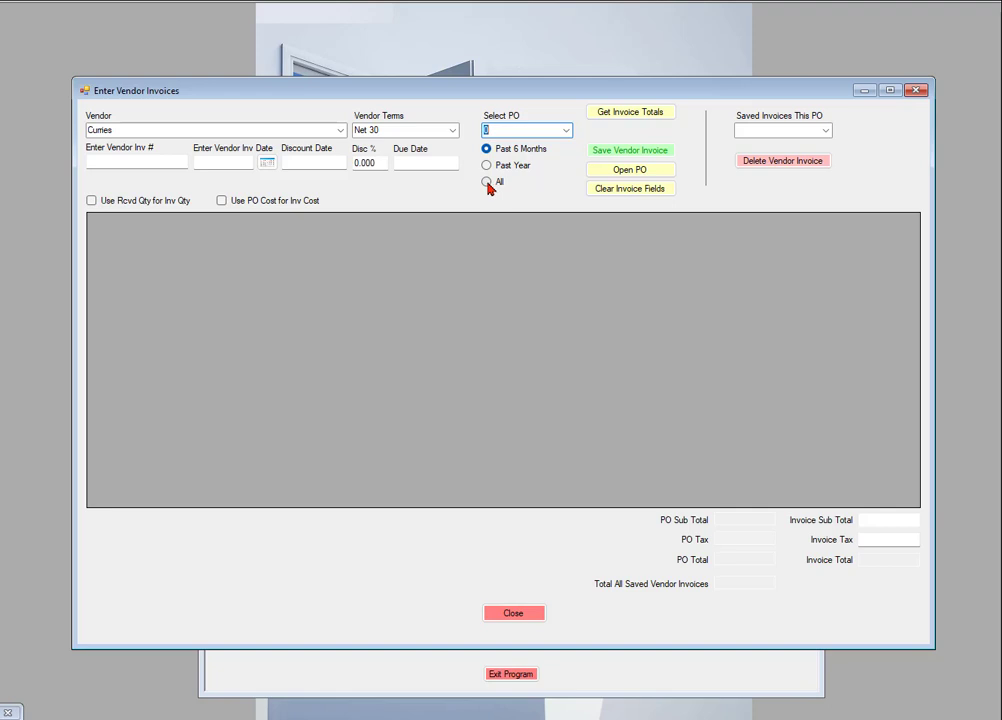
Try to load the last listed Curries purchase order, the one opened in Receiving, for invoicing.
{"action": "left_click", "coordinate": [566, 131]}
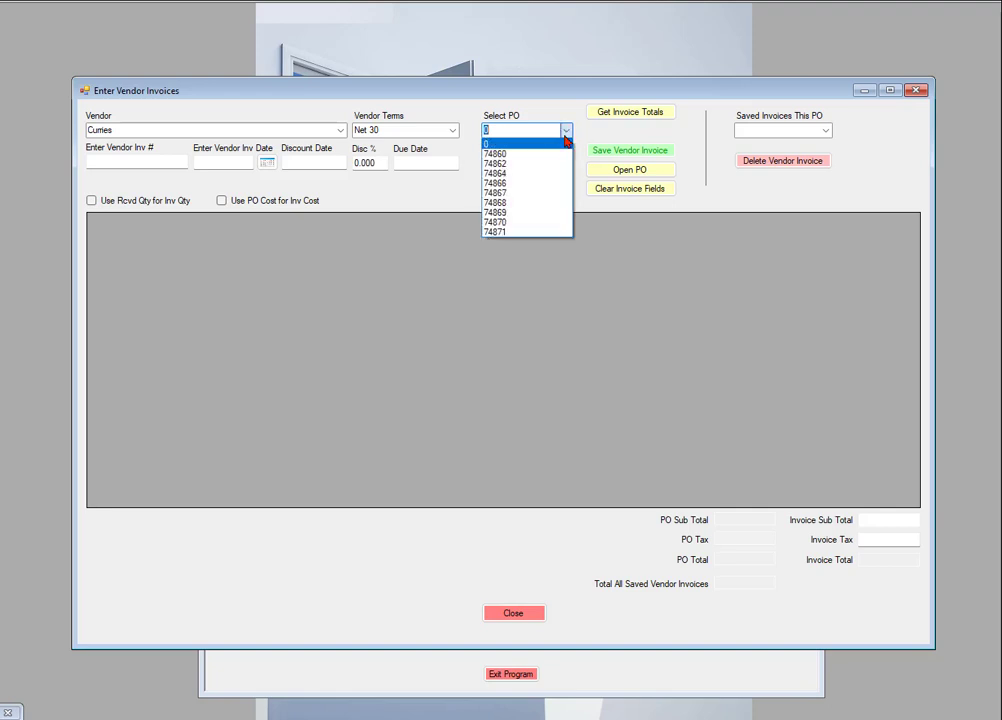
{"action": "left_click", "coordinate": [498, 234]}
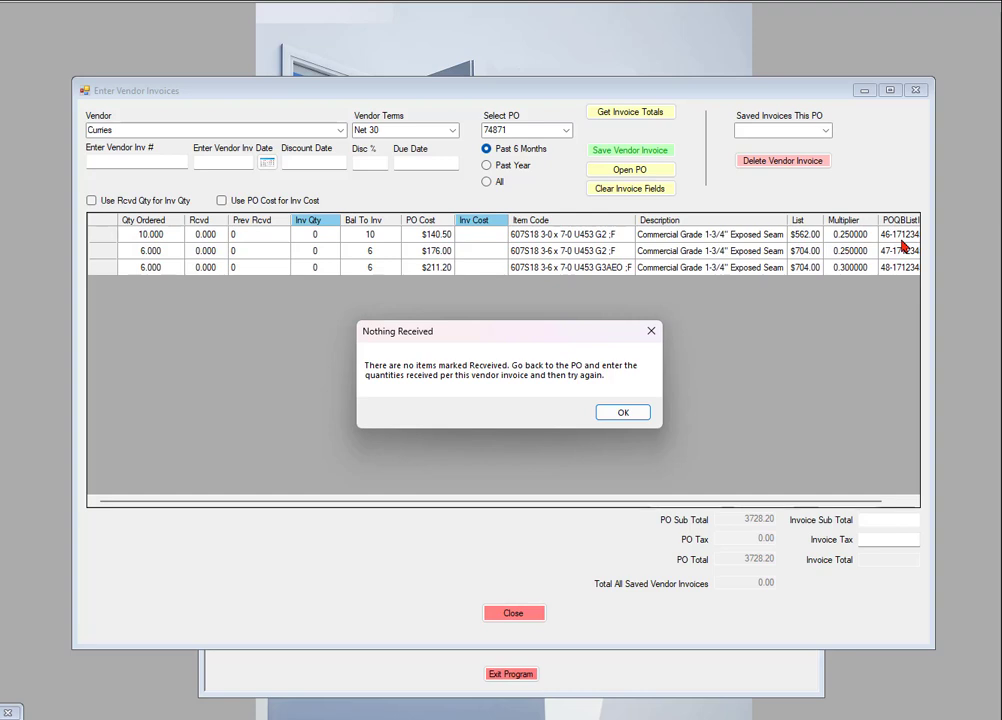
{"action": "left_click", "coordinate": [620, 414]}
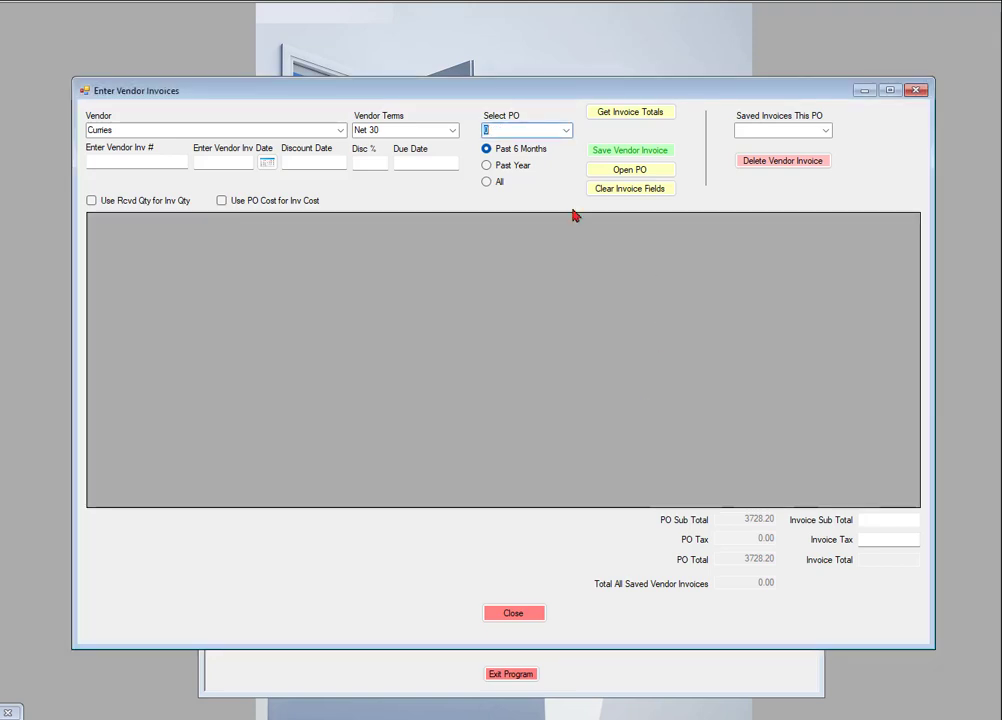
Try to load the earliest listed Curries purchase order for invoicing and dismiss the resulting messages.
{"action": "left_click", "coordinate": [567, 132]}
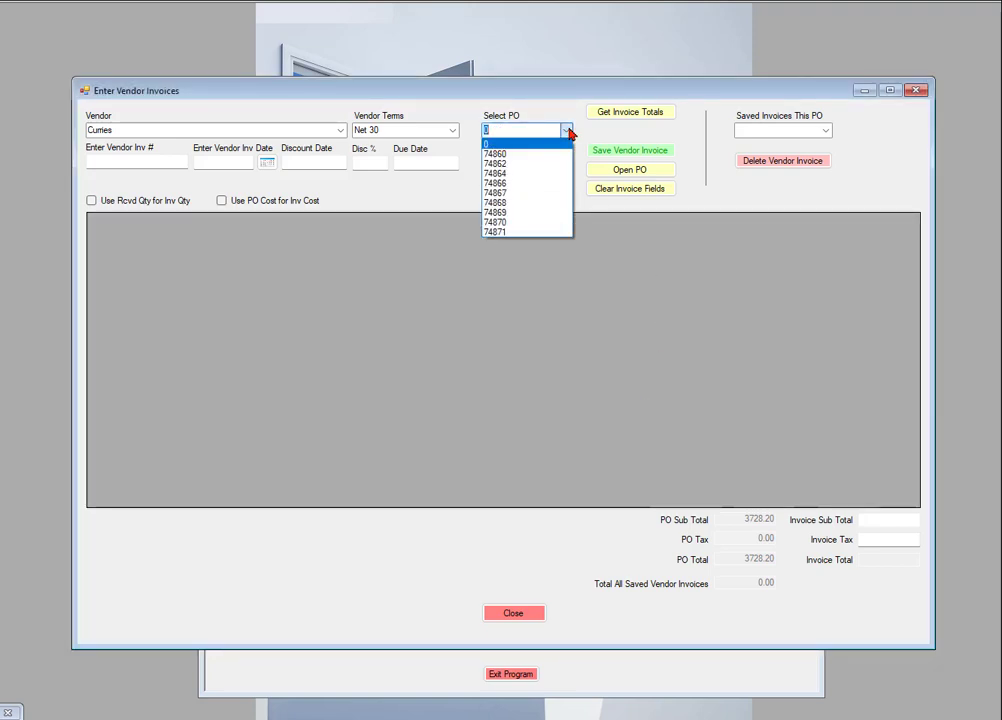
{"action": "left_click", "coordinate": [496, 156]}
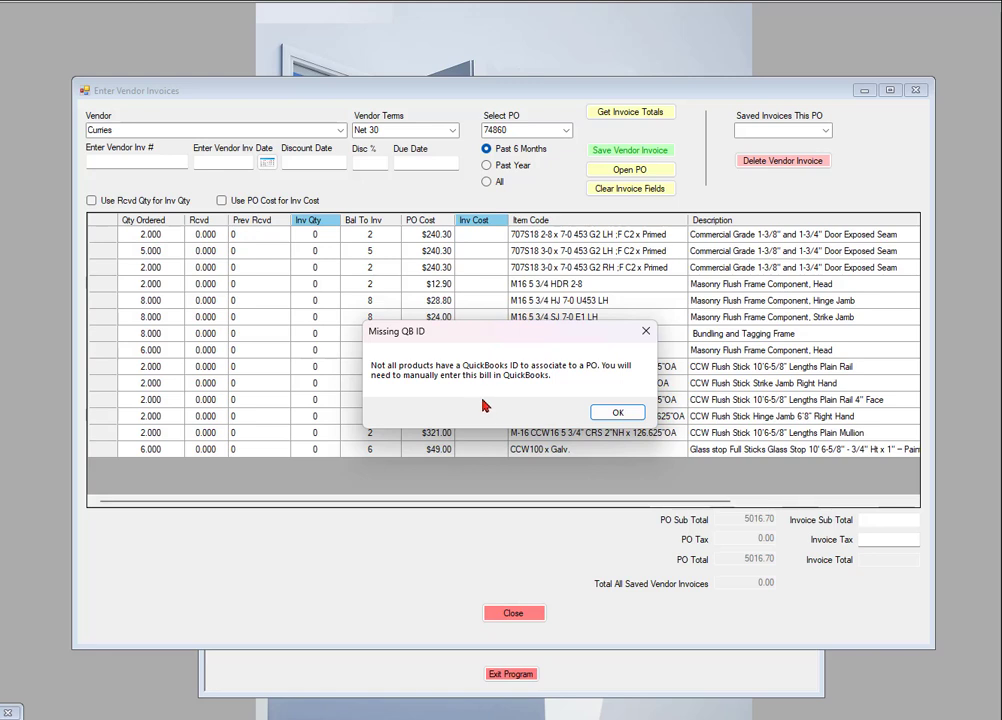
{"action": "left_click", "coordinate": [614, 416]}
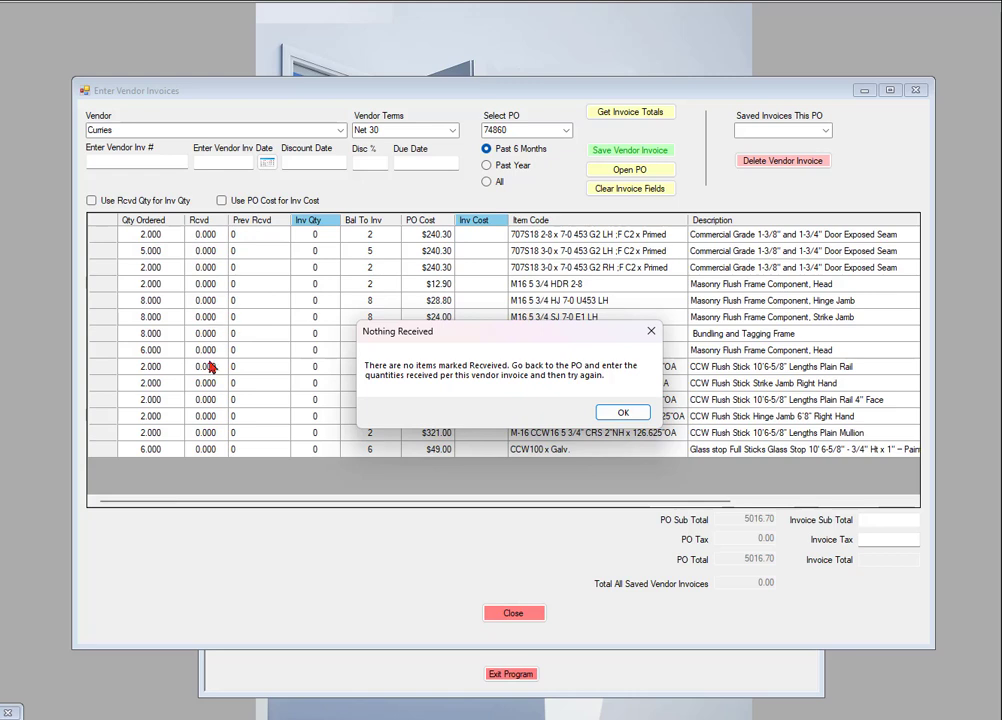
{"action": "left_click", "coordinate": [628, 413]}
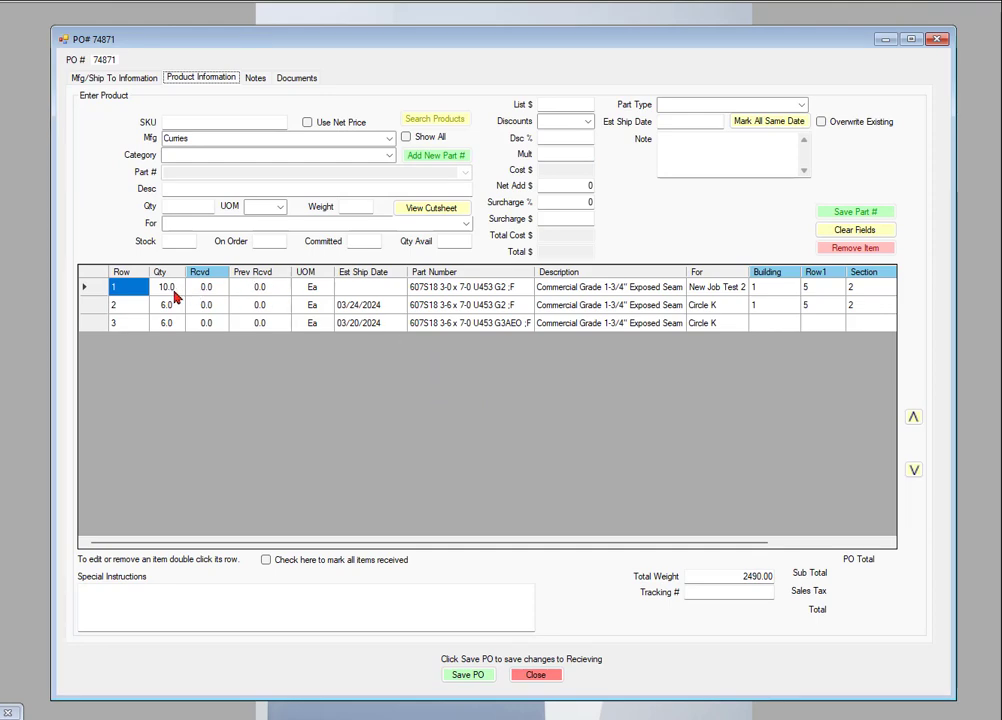
{"action": "left_click_drag", "start_coordinate": [340, 39], "coordinate": [340, 226]}
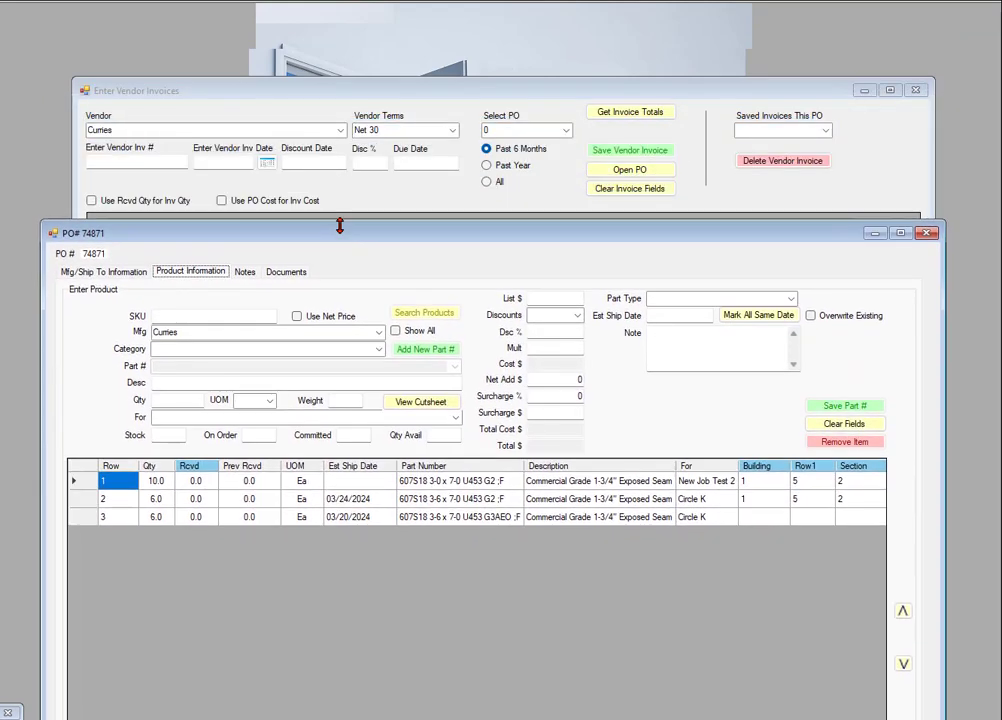
{"action": "left_click_drag", "start_coordinate": [470, 93], "coordinate": [472, 172]}
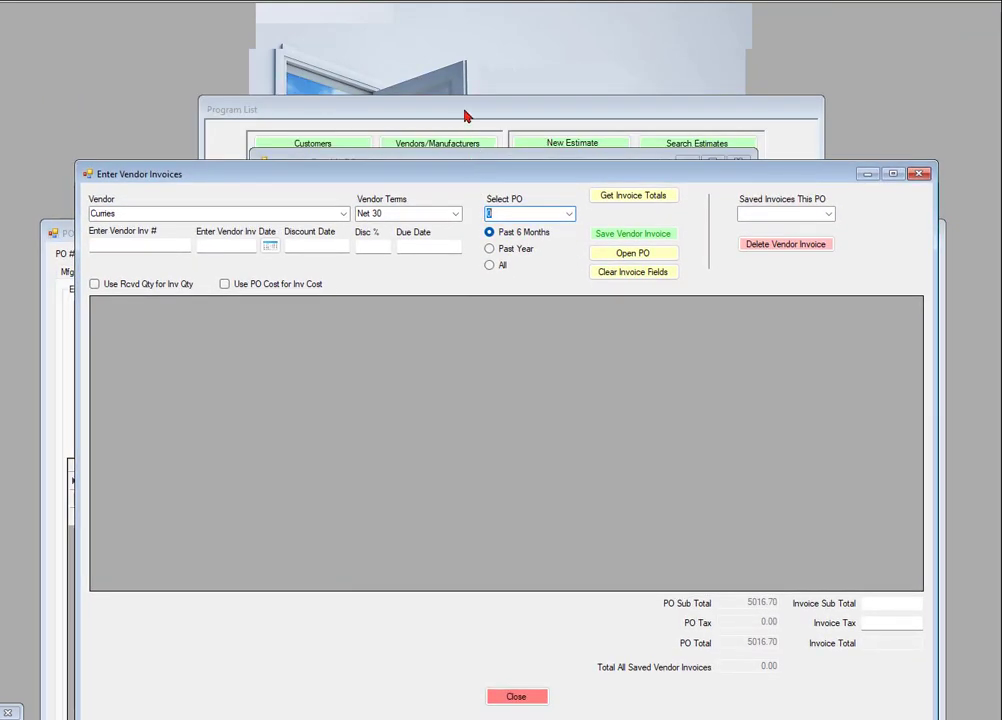
{"action": "left_click", "coordinate": [465, 112]}
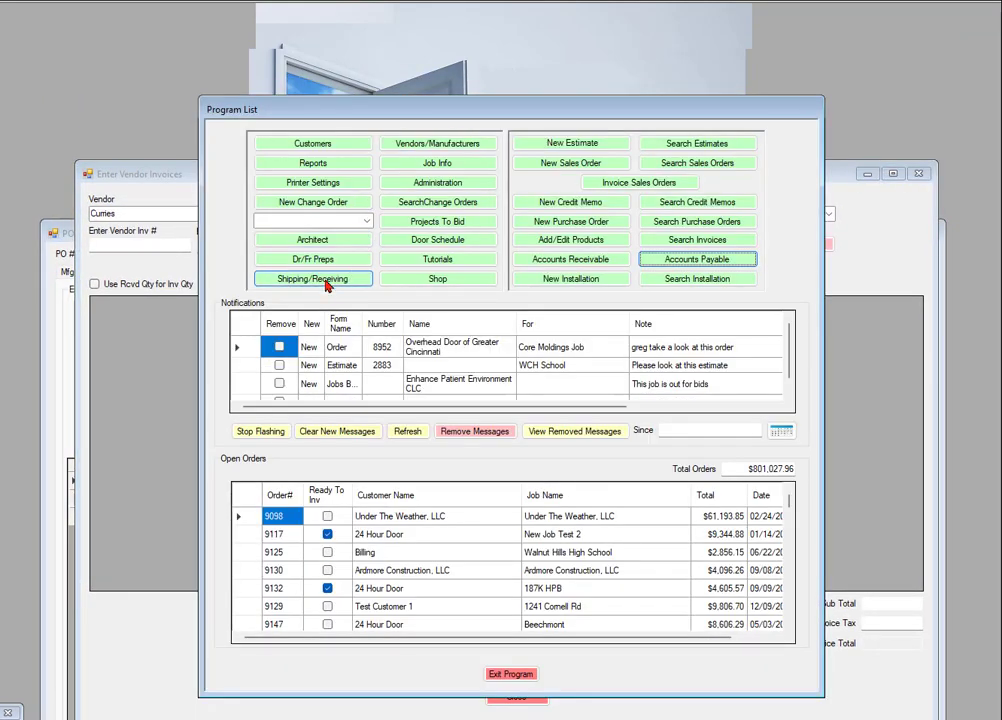
{"action": "left_click", "coordinate": [881, 249]}
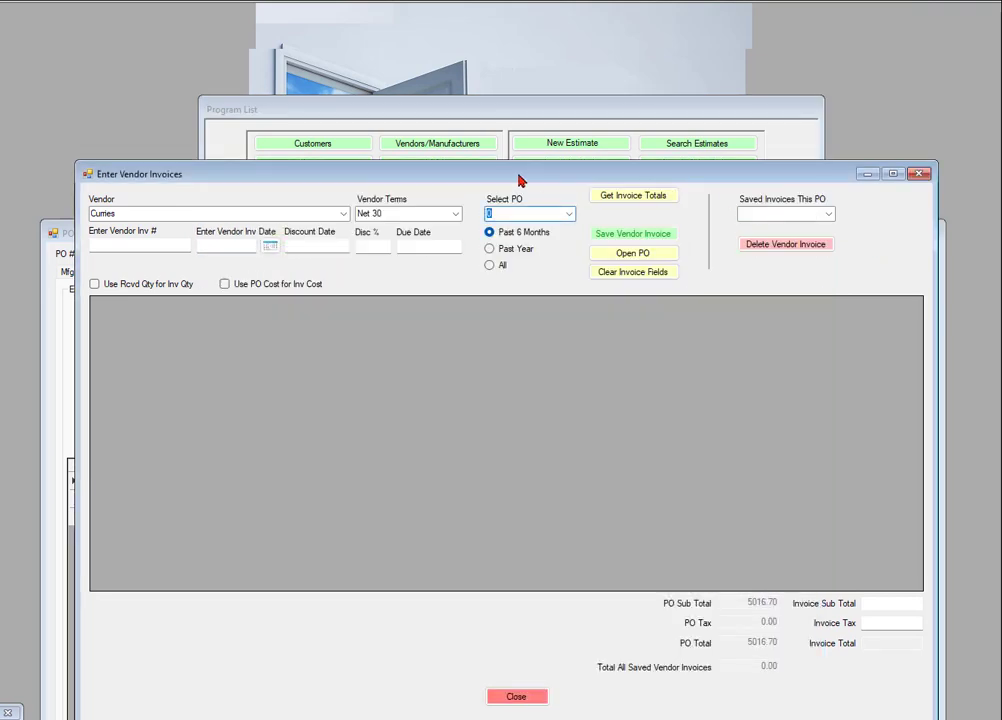
{"action": "left_click_drag", "start_coordinate": [519, 180], "coordinate": [515, 71]}
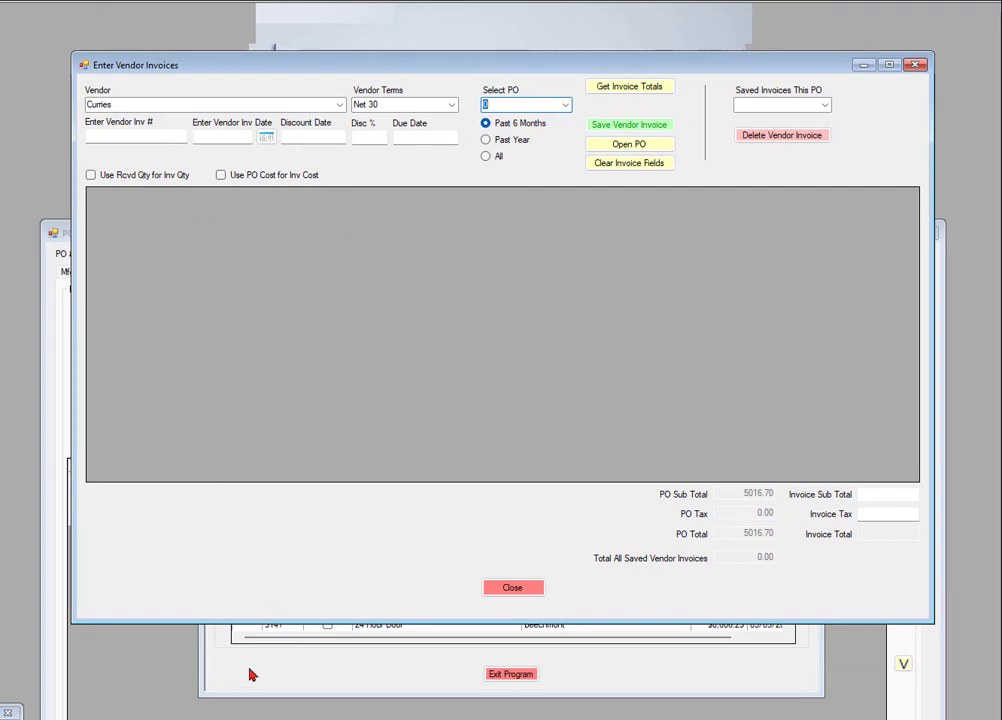
{"action": "left_click", "coordinate": [107, 686]}
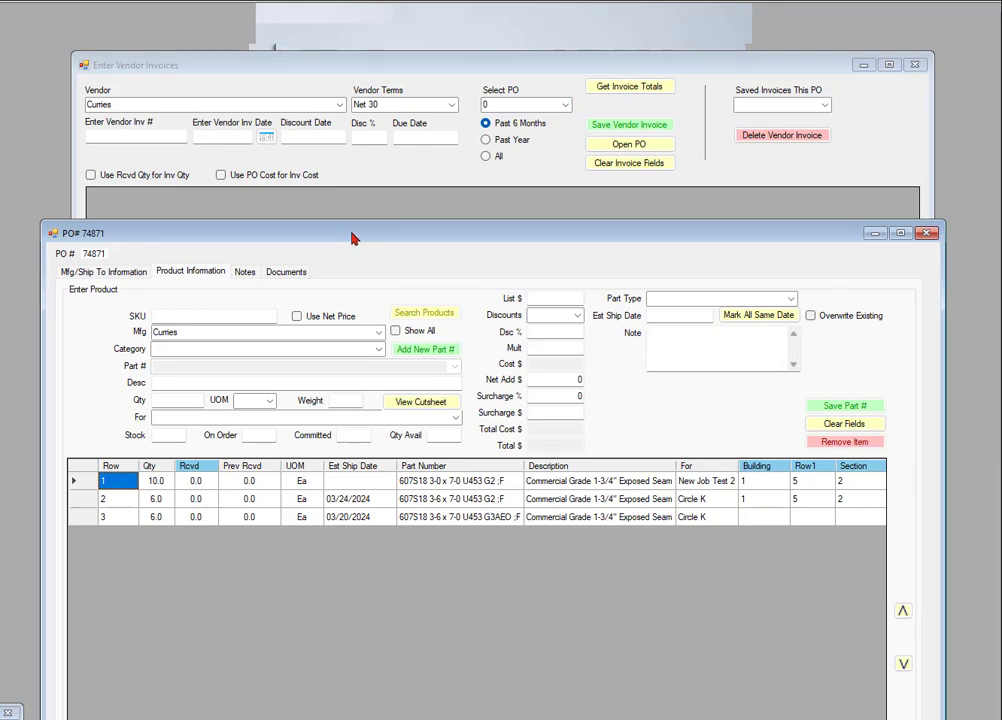
{"action": "left_click_drag", "start_coordinate": [352, 238], "coordinate": [352, 40]}
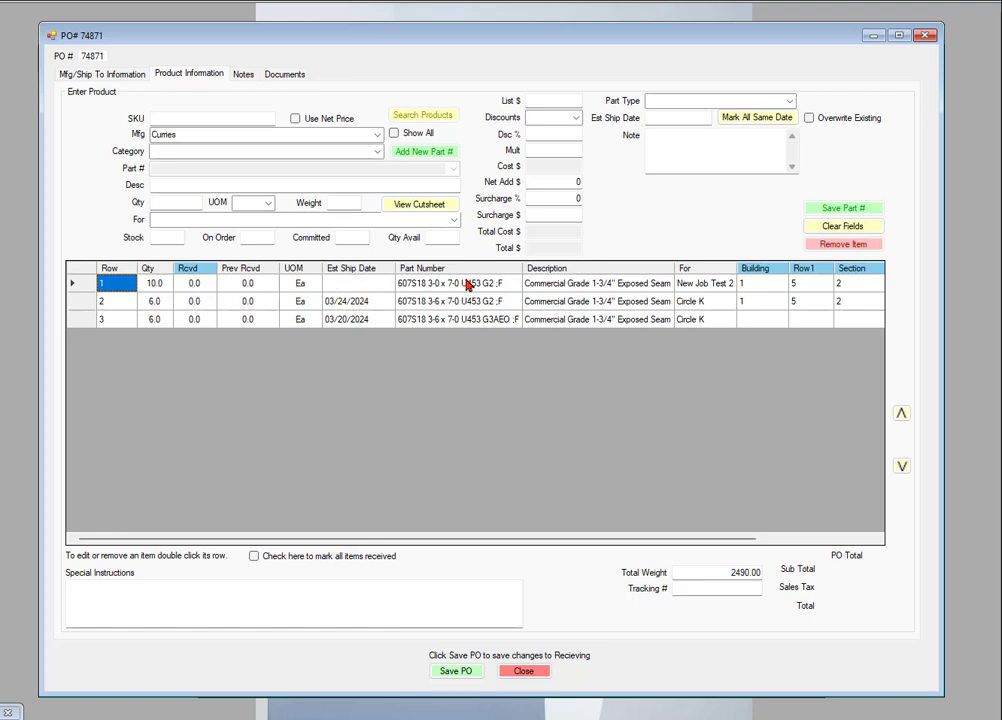
Set the received quantity of row 1, the 607S18 3-0 x 7-0 door, to 6 and save the purchase order.
{"action": "left_click", "coordinate": [187, 285]}
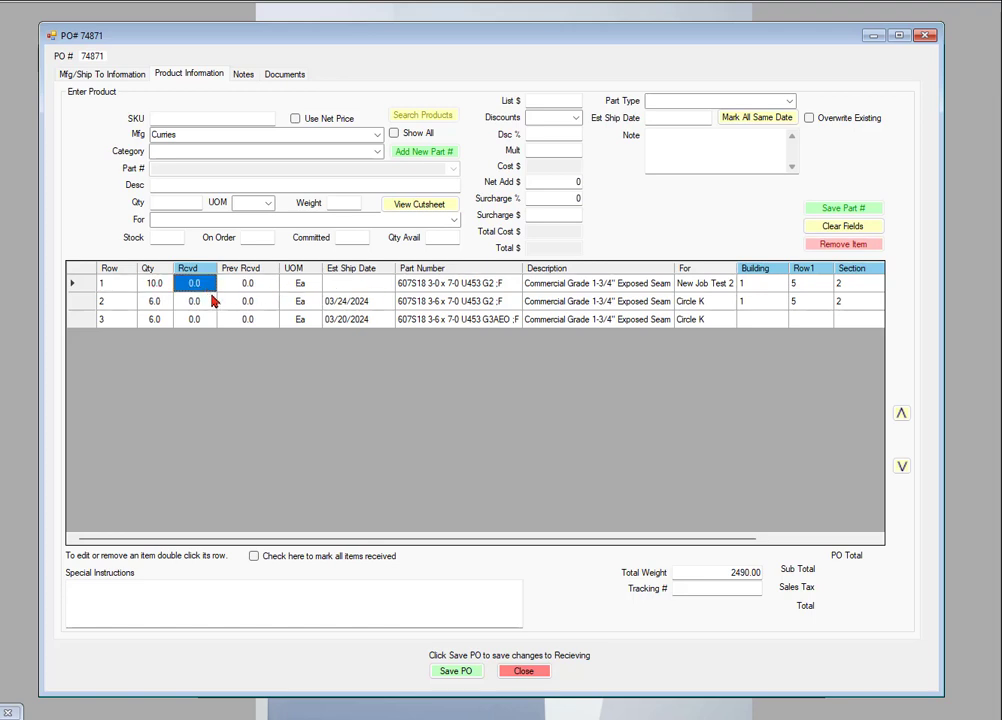
{"action": "type", "text": "6"}
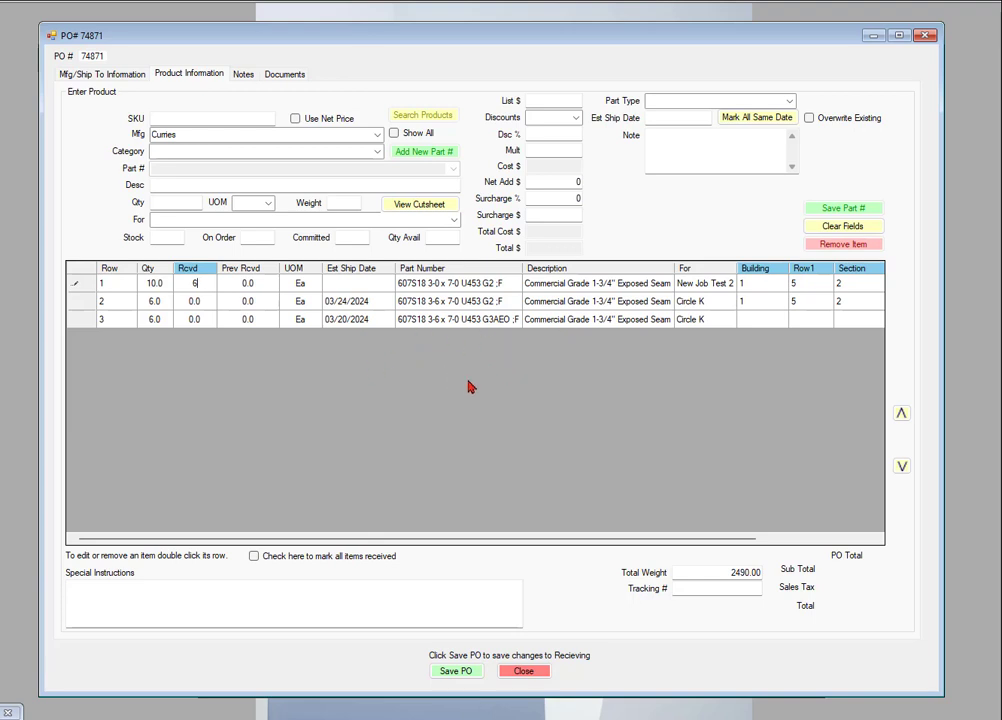
{"action": "left_click", "coordinate": [461, 675]}
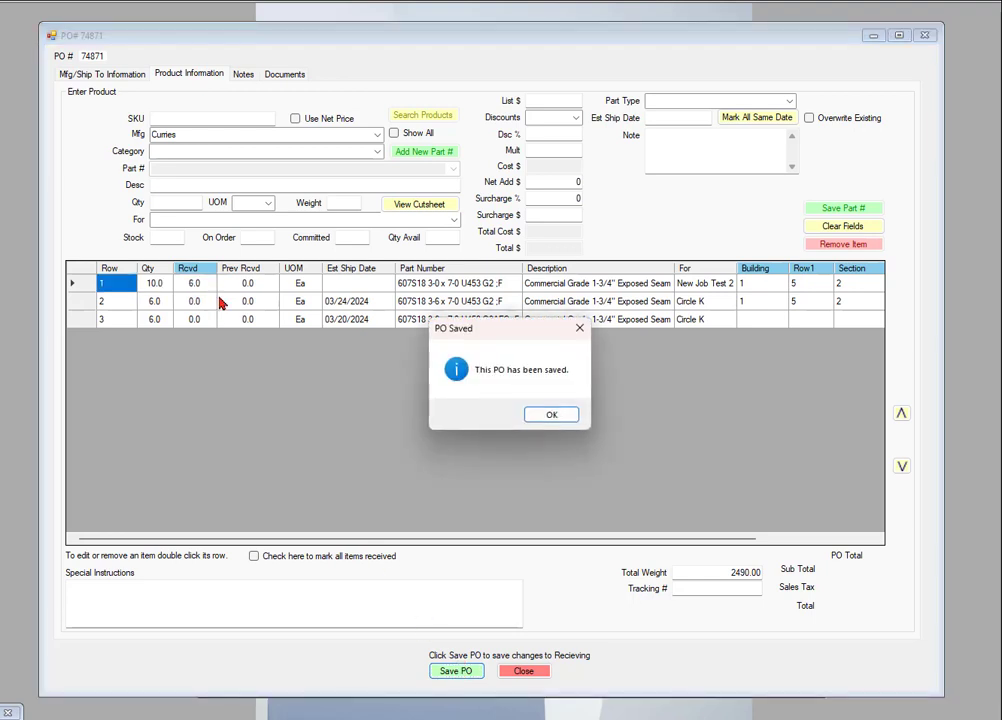
{"action": "left_click", "coordinate": [552, 414]}
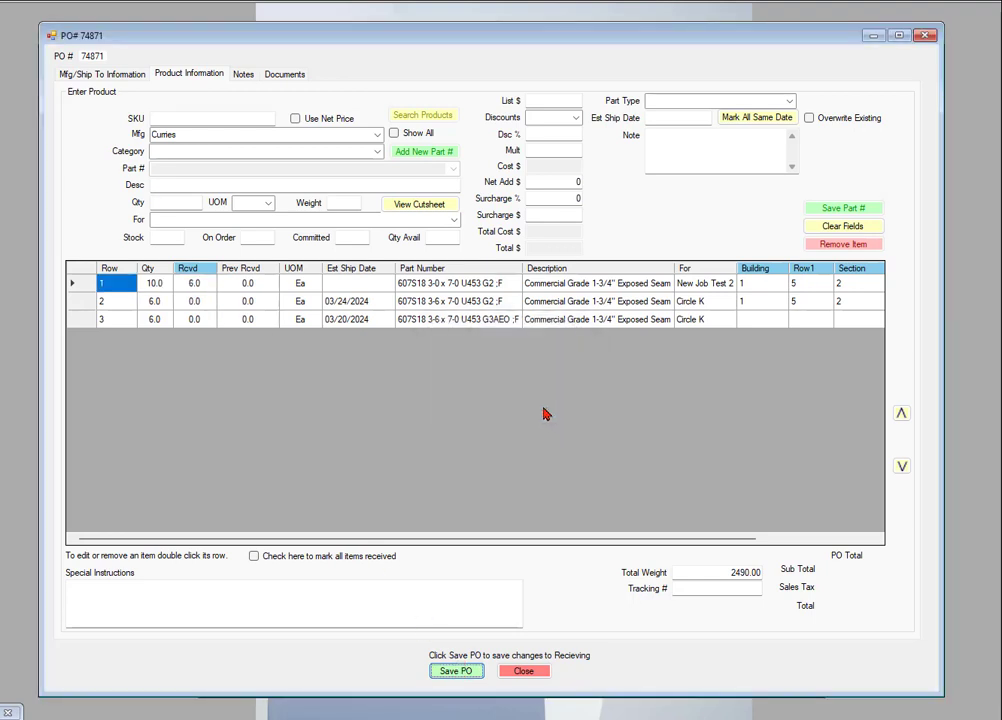
Minimize the purchase order, view the Accounts Payable purchase order list that leads to vendor invoice entry, and close that list.
{"action": "left_click", "coordinate": [875, 38]}
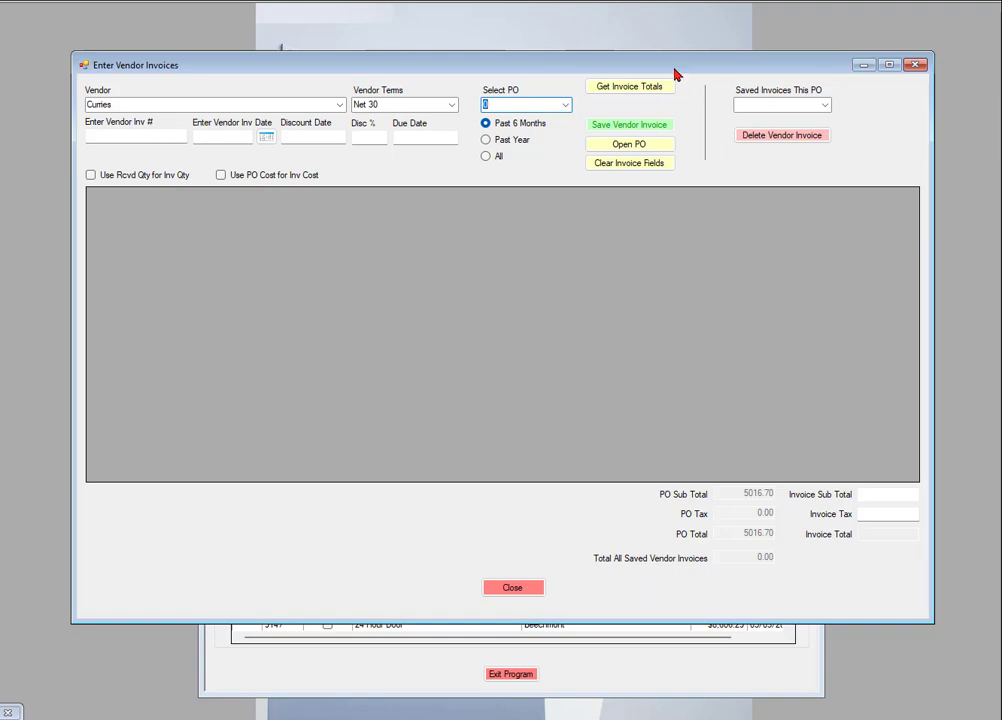
{"action": "left_click_drag", "start_coordinate": [676, 71], "coordinate": [700, 308]}
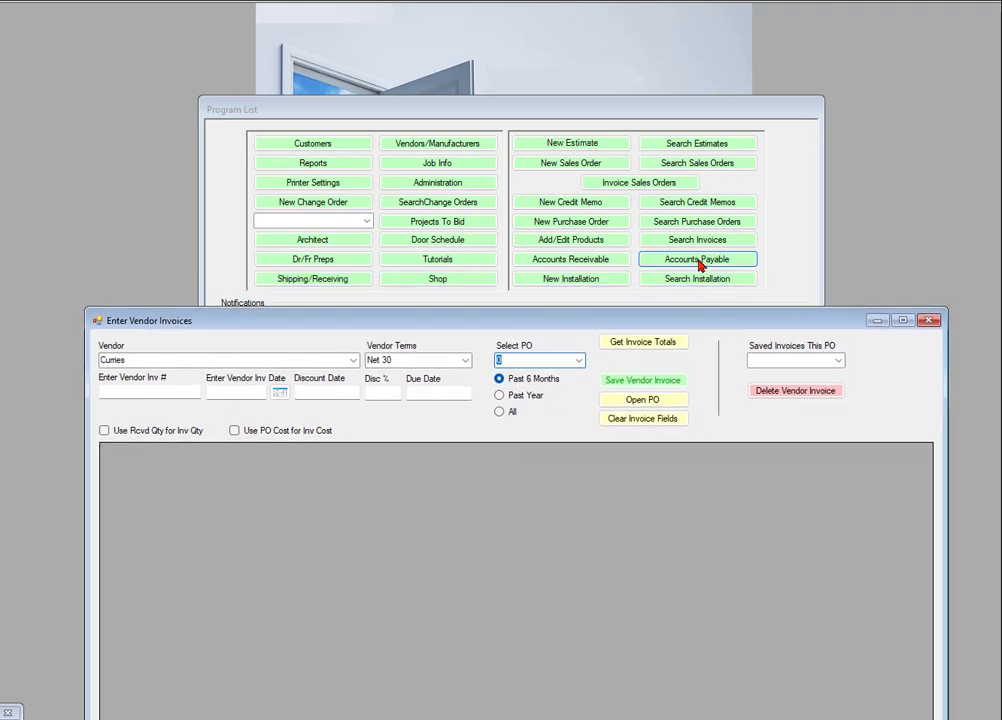
{"action": "left_click", "coordinate": [698, 262]}
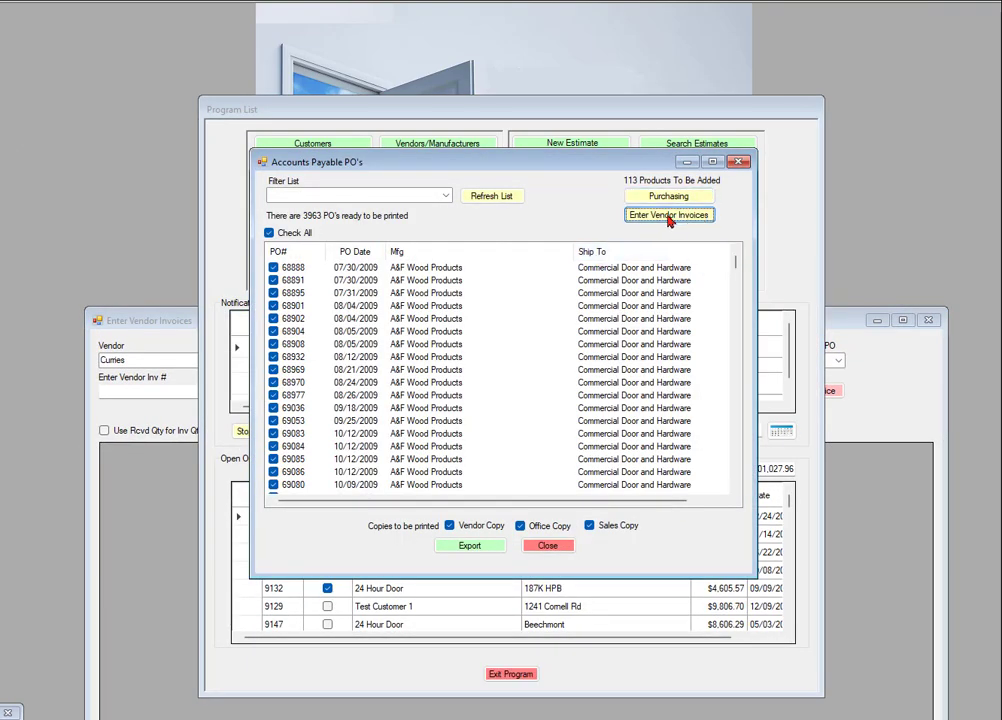
{"action": "left_click", "coordinate": [739, 163]}
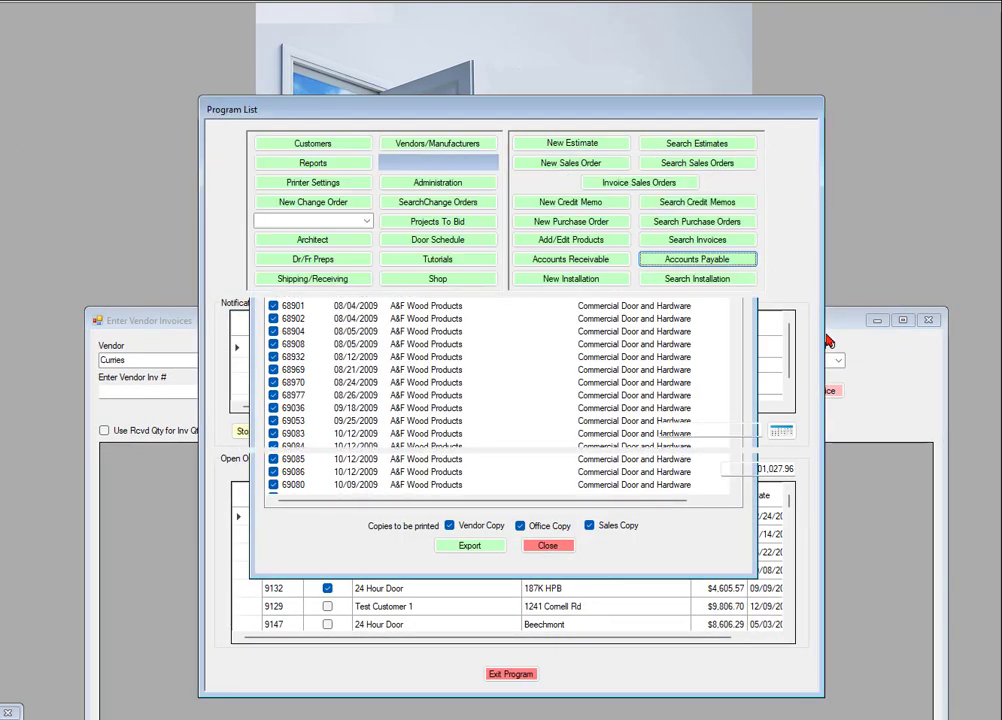
{"action": "left_click_drag", "start_coordinate": [836, 324], "coordinate": [815, 82]}
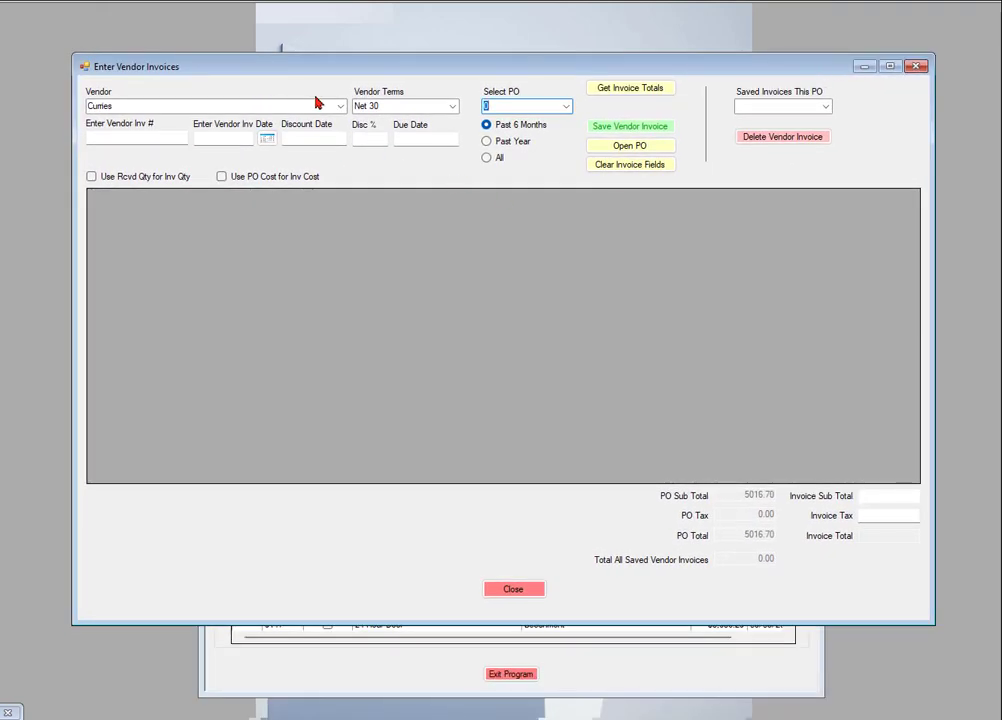
Load the last listed Curries purchase order for invoicing and check its list of saved invoices.
{"action": "left_click", "coordinate": [566, 106]}
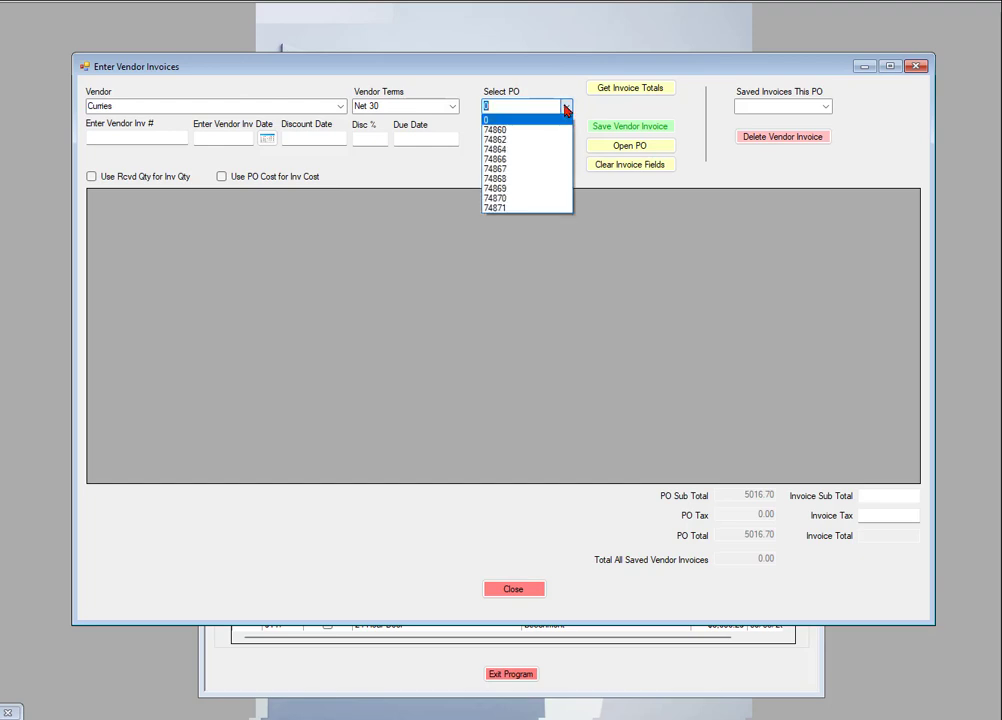
{"action": "left_click", "coordinate": [497, 208]}
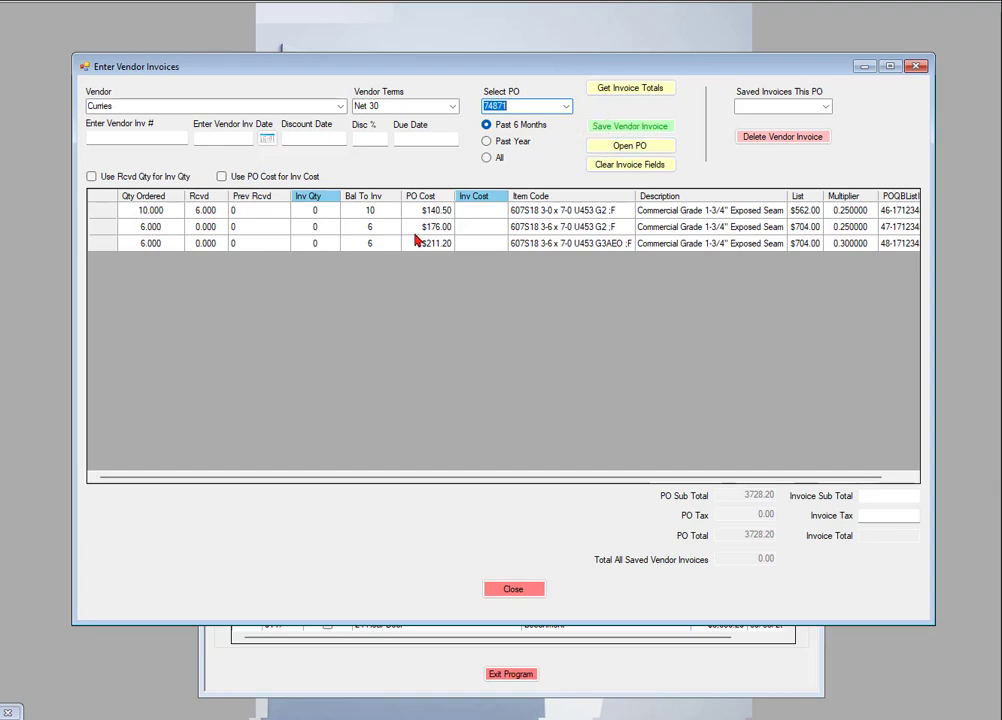
{"action": "left_click", "coordinate": [123, 137]}
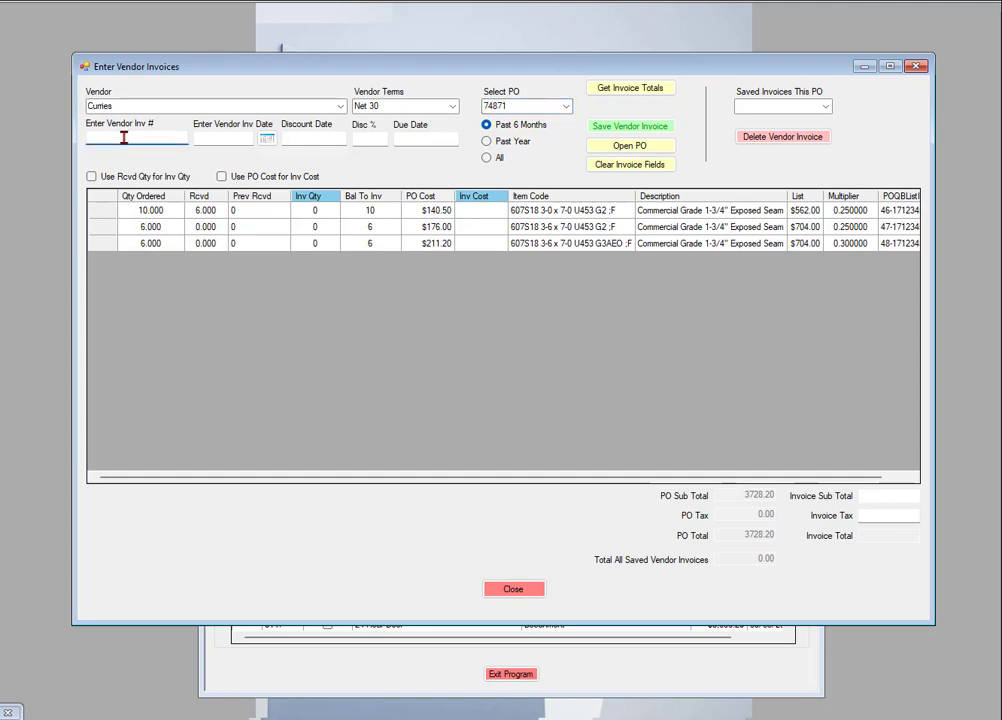
{"action": "left_click", "coordinate": [826, 108]}
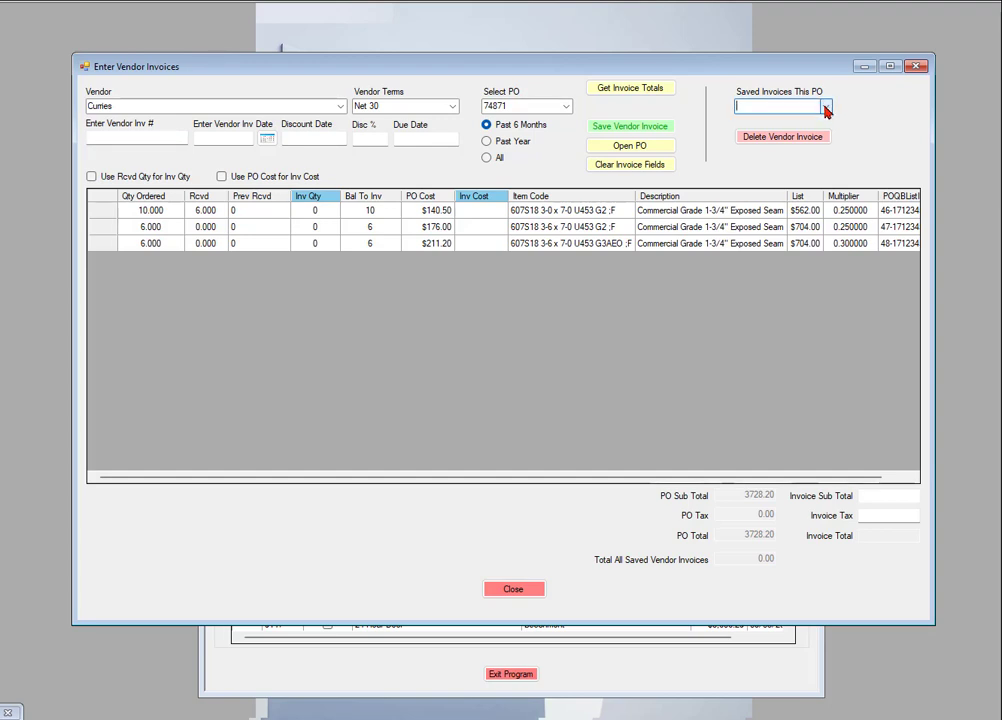
{"action": "left_click", "coordinate": [826, 108]}
Enter 123 as the vendor invoice number and set the invoice date to 4/1/2024.
{"action": "left_click", "coordinate": [144, 138]}
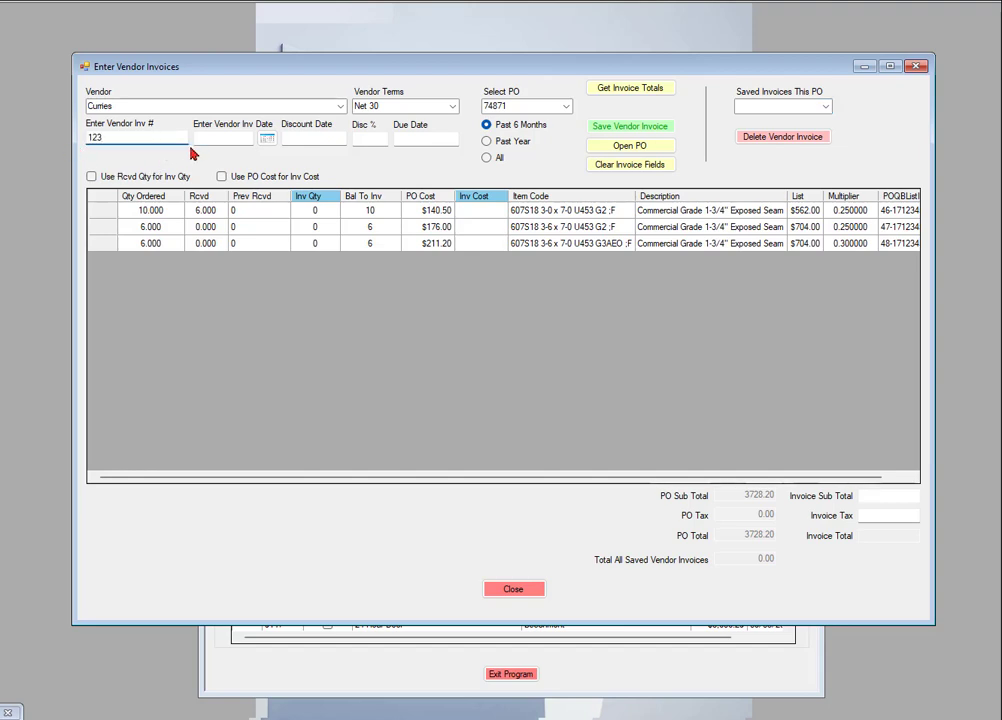
{"action": "left_click", "coordinate": [266, 138]}
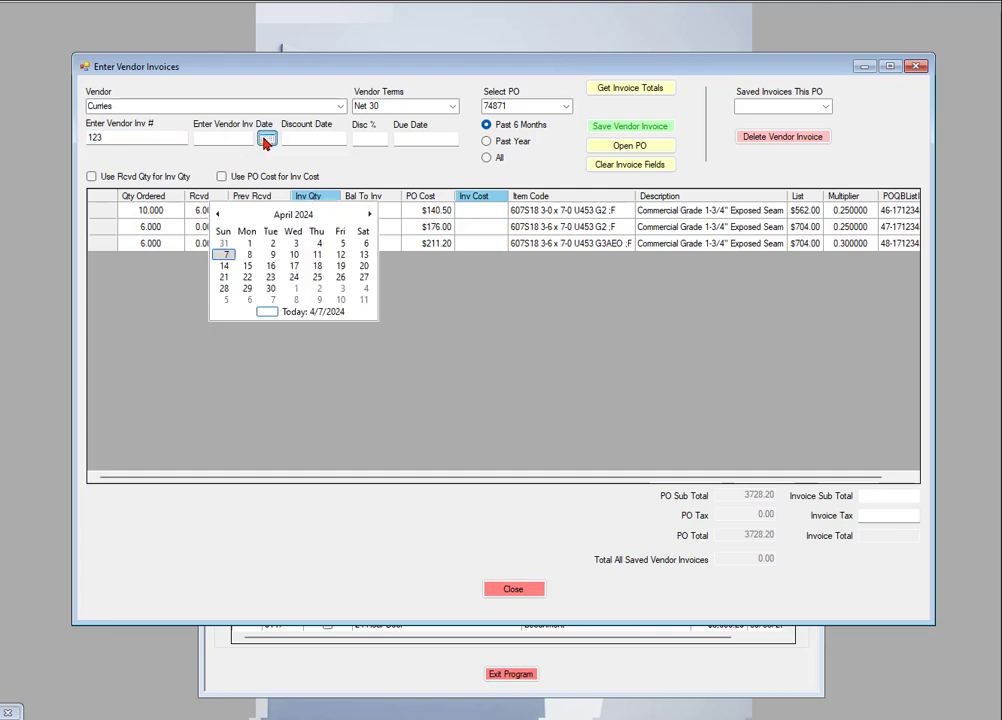
{"action": "left_click", "coordinate": [249, 243]}
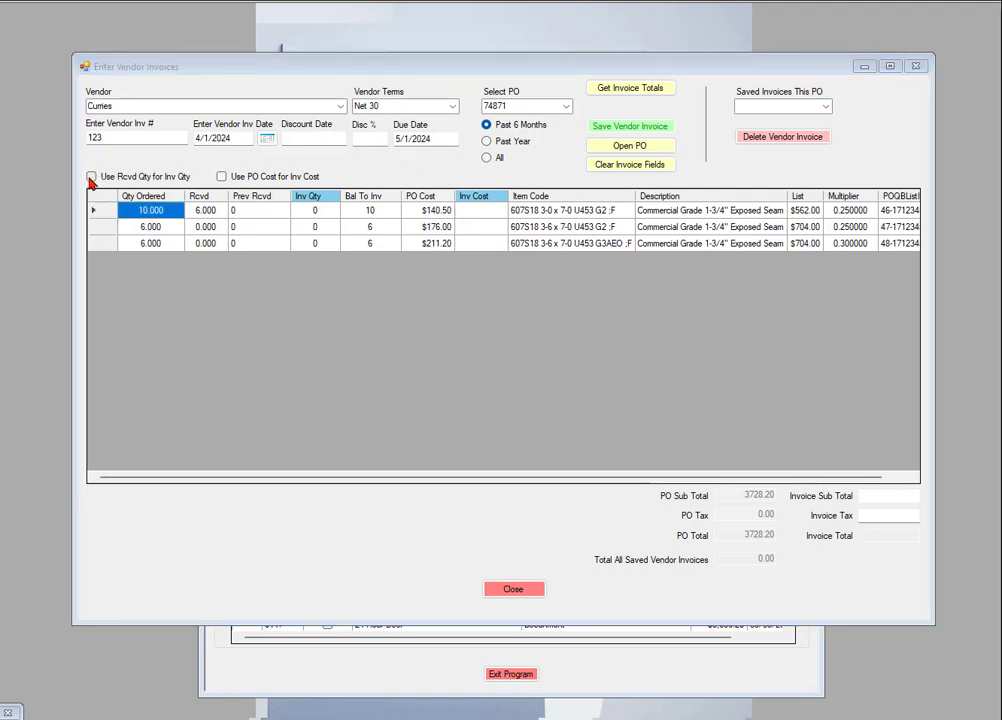
Use the received quantities and the purchase order costs for the invoice lines, and calculate the invoice totals.
{"action": "left_click", "coordinate": [91, 177]}
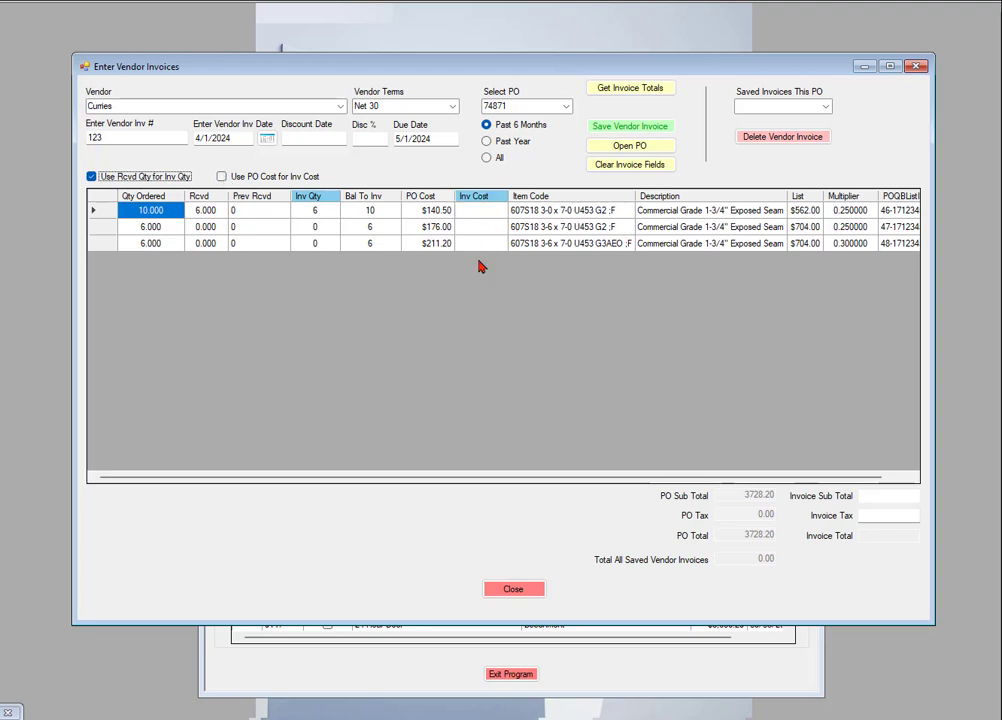
{"action": "left_click", "coordinate": [222, 177]}
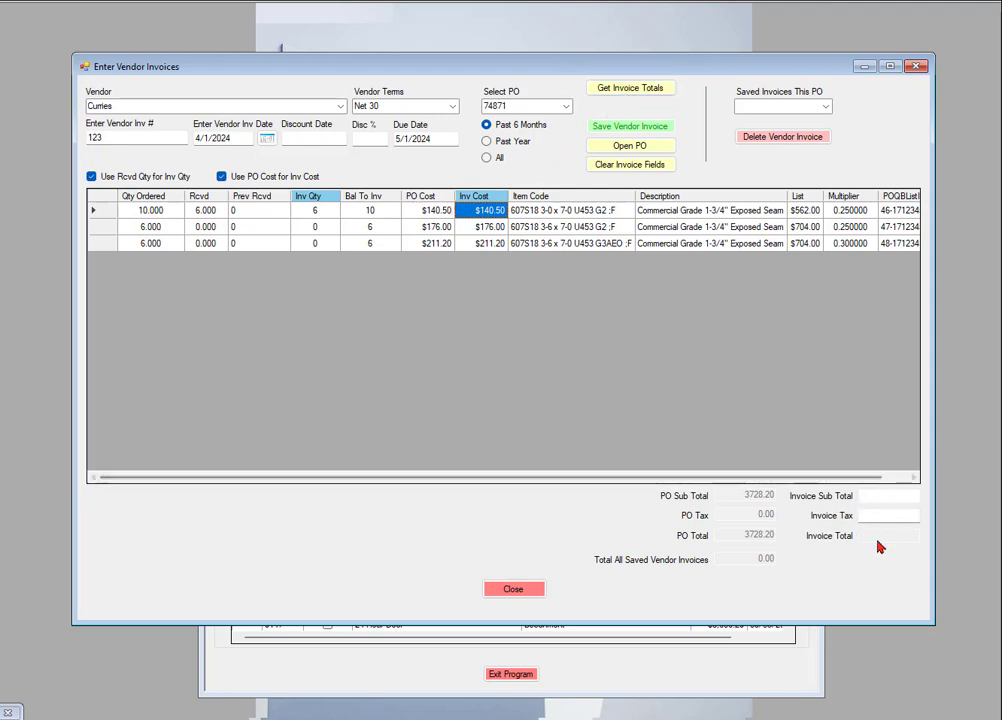
{"action": "left_click", "coordinate": [600, 88]}
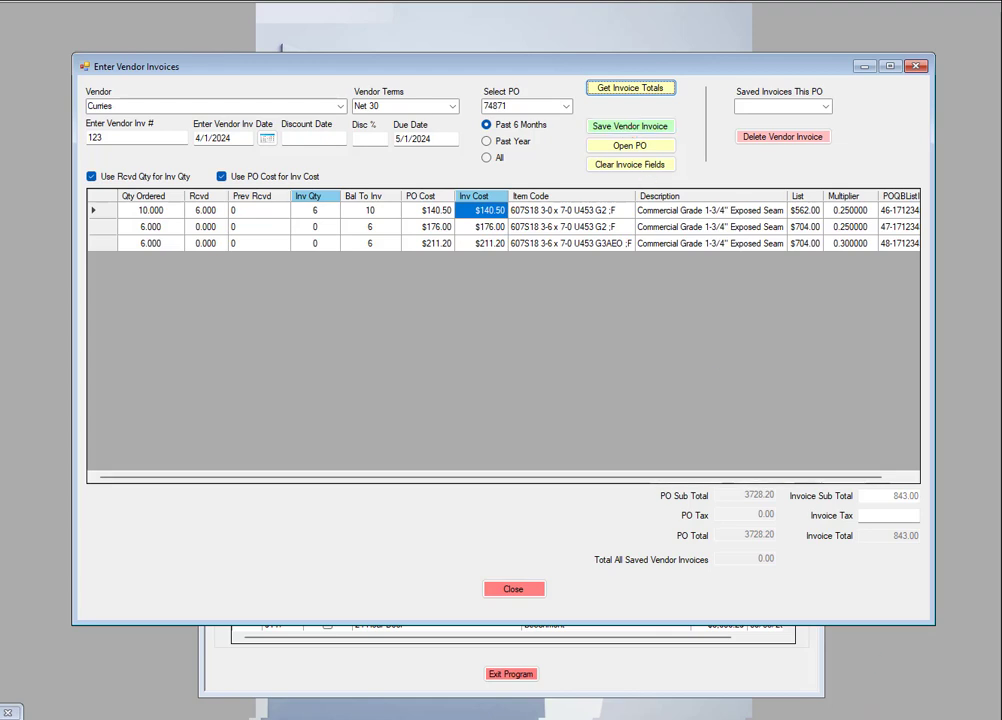
Check the Curries vendor transactions in QuickBooks, return to the invoice form and save the vendor invoice.
{"action": "left_click", "coordinate": [803, 719]}
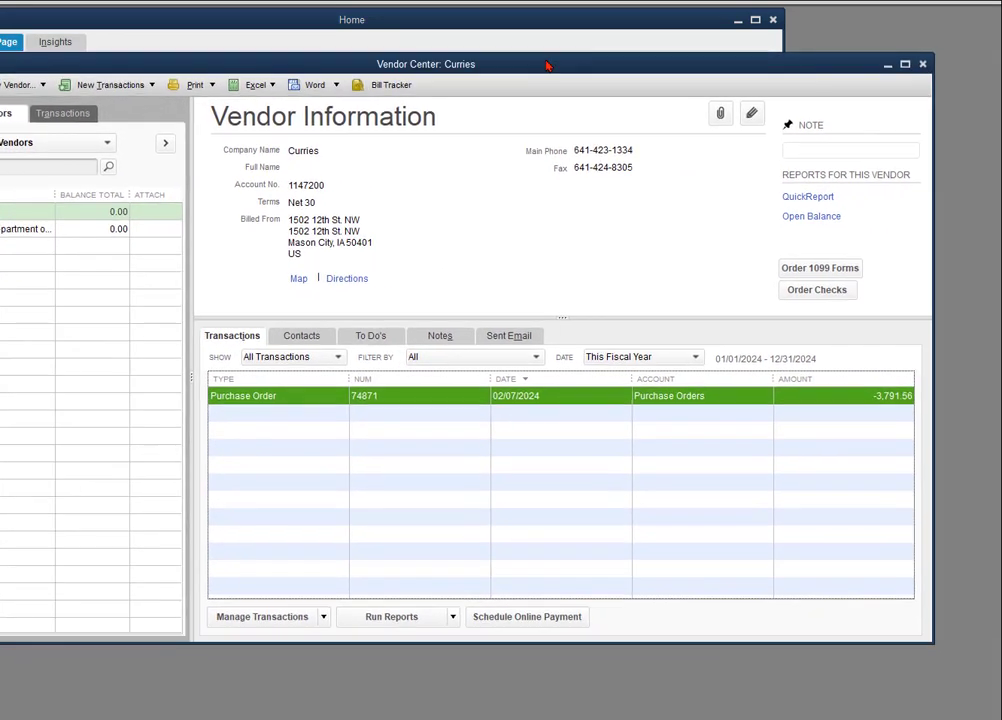
{"action": "left_click_drag", "start_coordinate": [745, 74], "coordinate": [604, 67]}
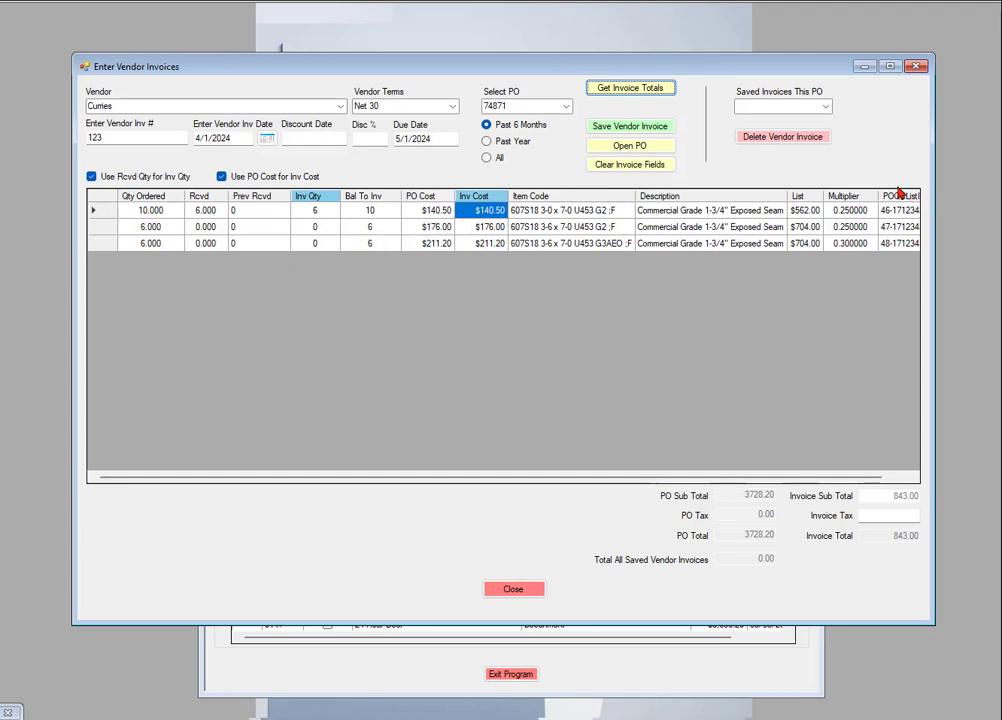
{"action": "left_click", "coordinate": [632, 128]}
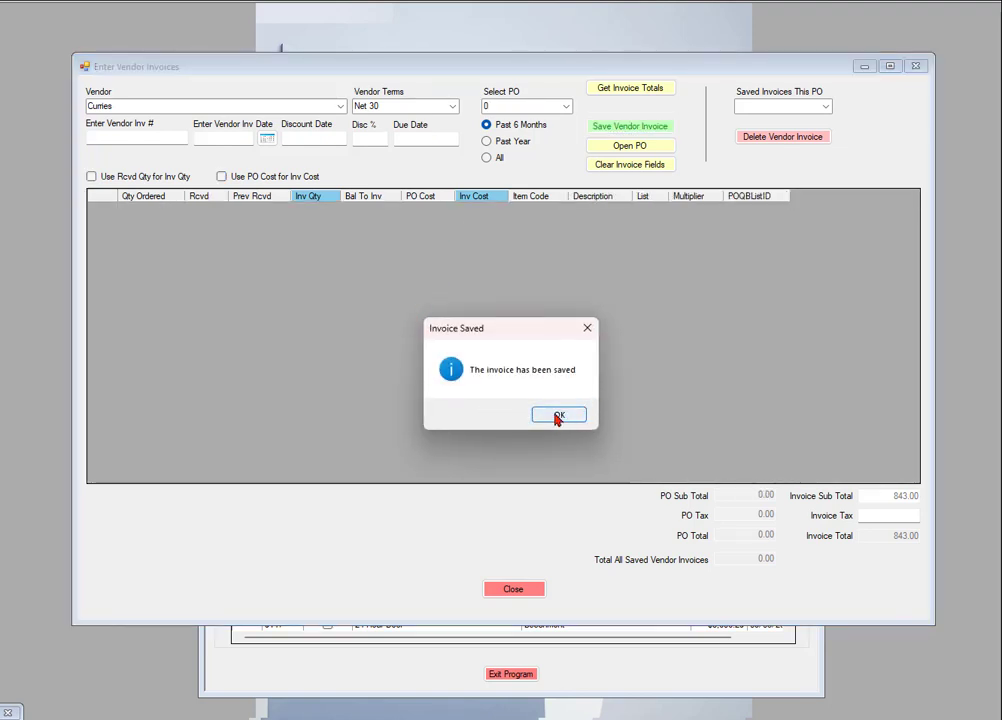
{"action": "left_click", "coordinate": [557, 416]}
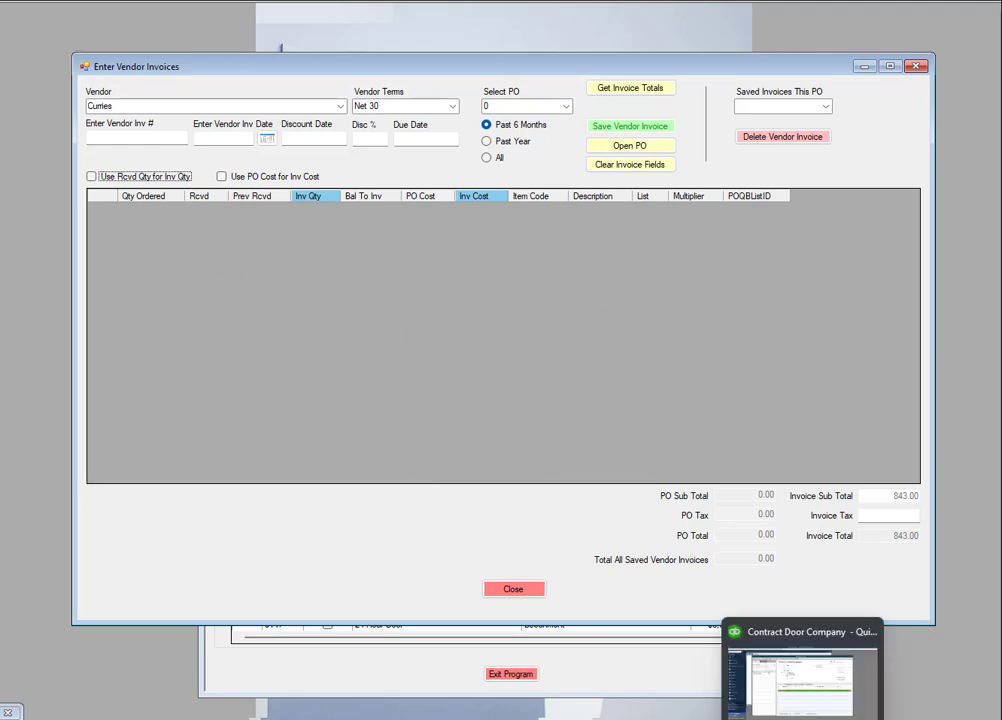
Switch to QuickBooks, open the Curries bill 123 dated 04/01/2024 to review its details, and close it.
{"action": "left_click", "coordinate": [802, 719]}
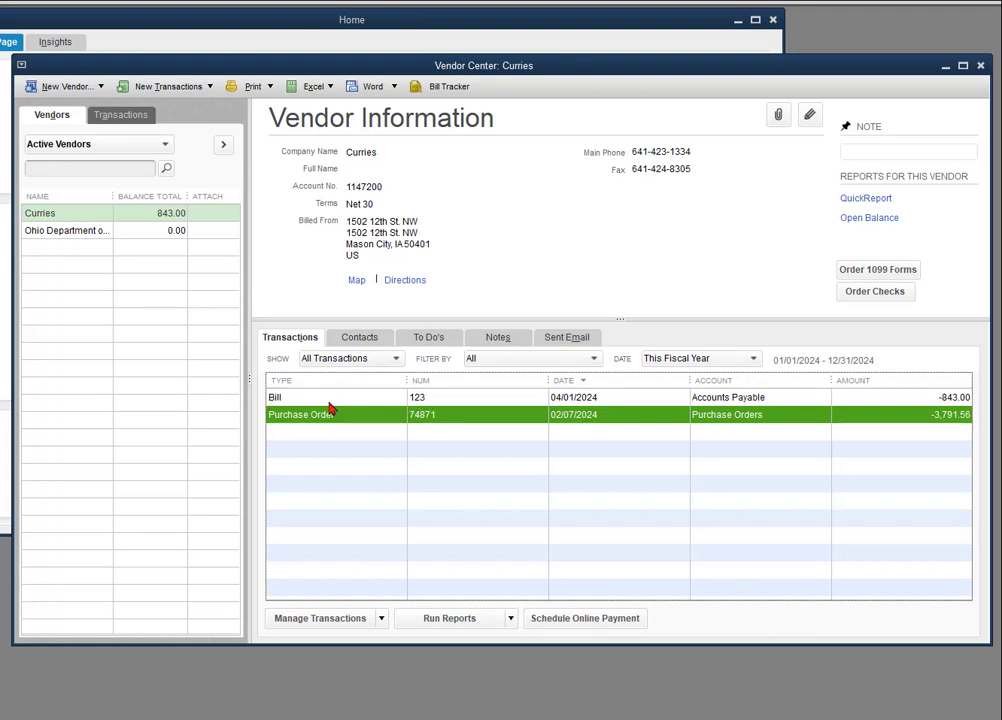
{"action": "double_click", "coordinate": [463, 402]}
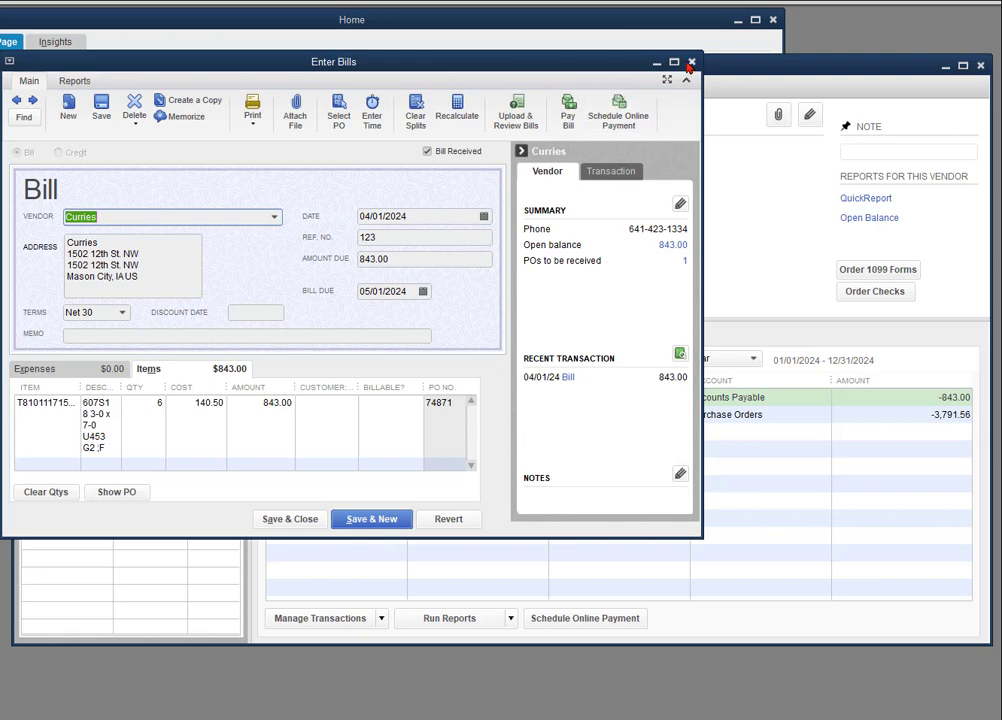
{"action": "left_click_drag", "start_coordinate": [586, 67], "coordinate": [667, 70]}
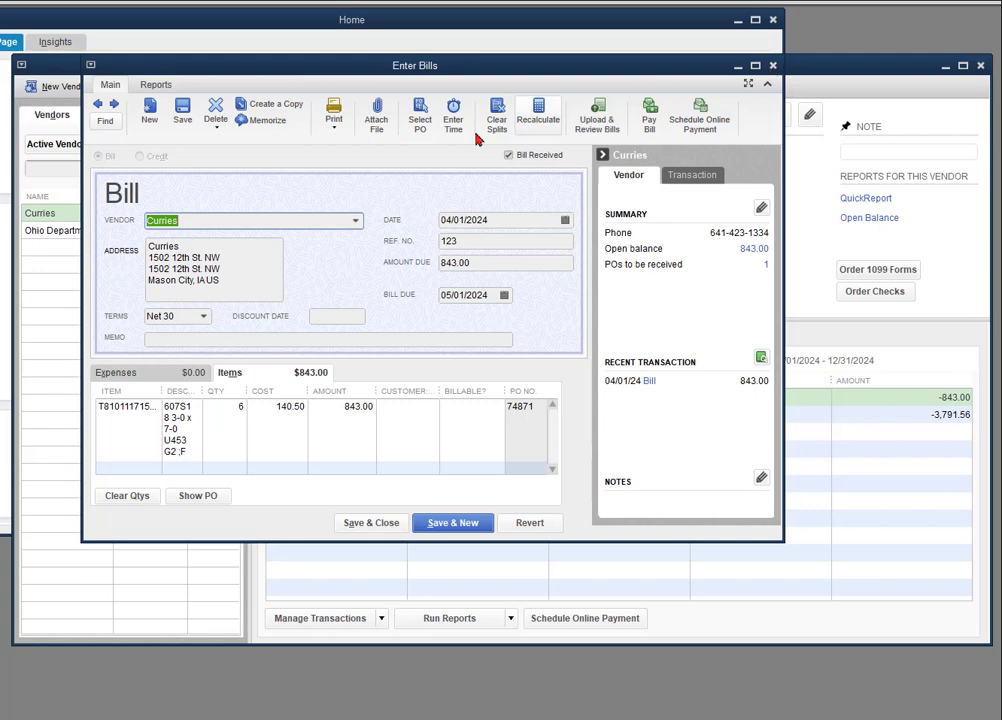
{"action": "left_click", "coordinate": [773, 66]}
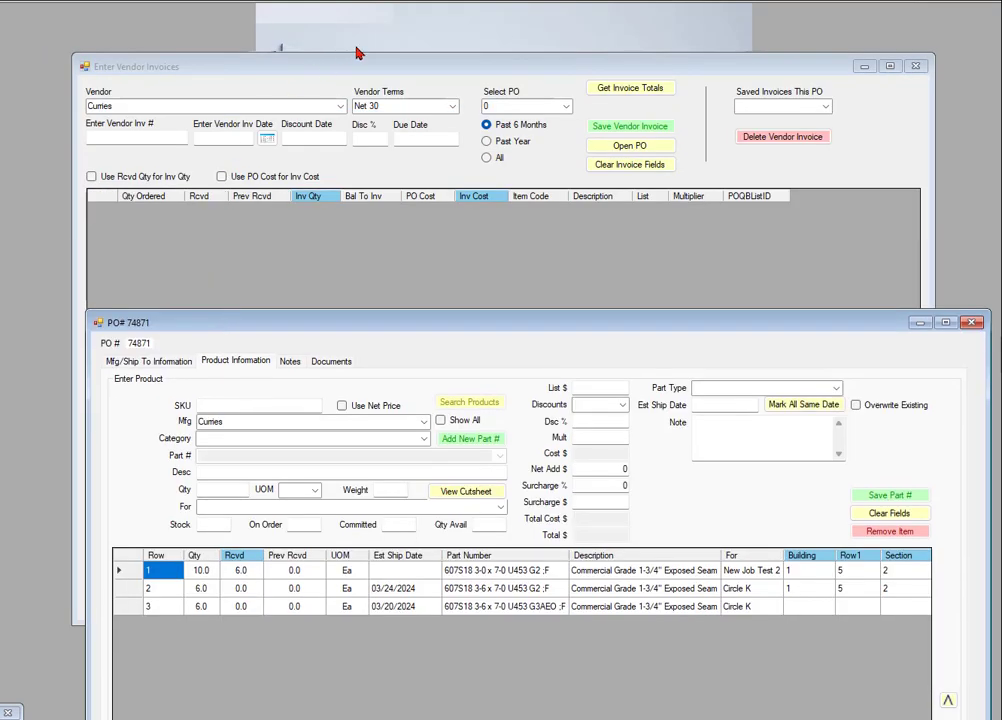
Return to the vendor invoice form, reload the partly invoiced Curries purchase order to examine its balance left to invoice, and dismiss the message.
{"action": "left_click", "coordinate": [617, 72]}
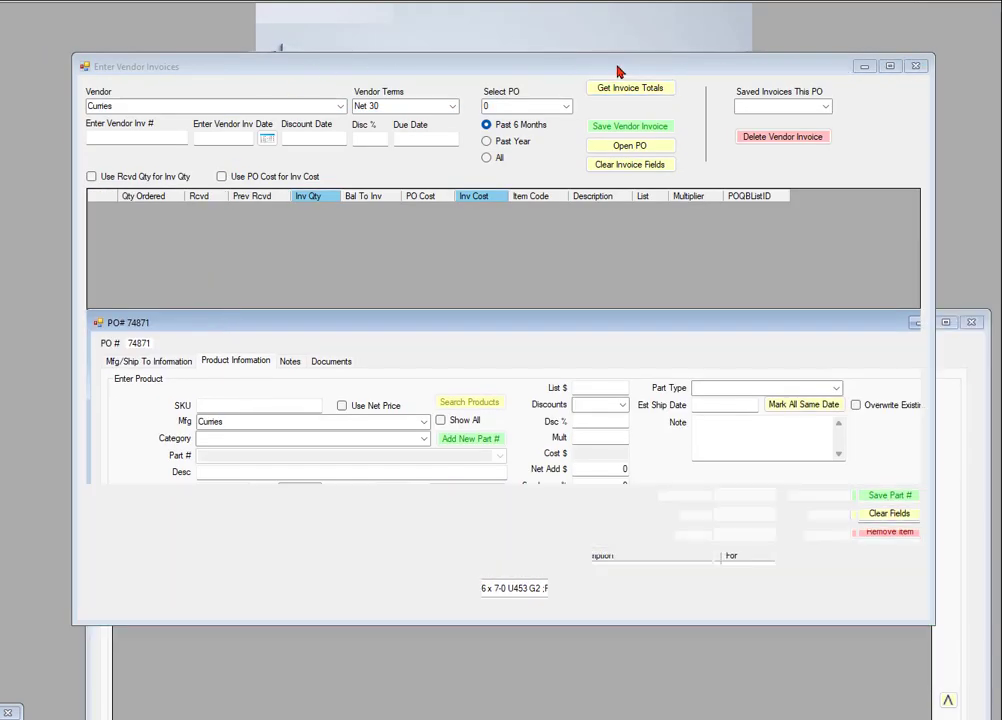
{"action": "left_click_drag", "start_coordinate": [617, 72], "coordinate": [985, 171]}
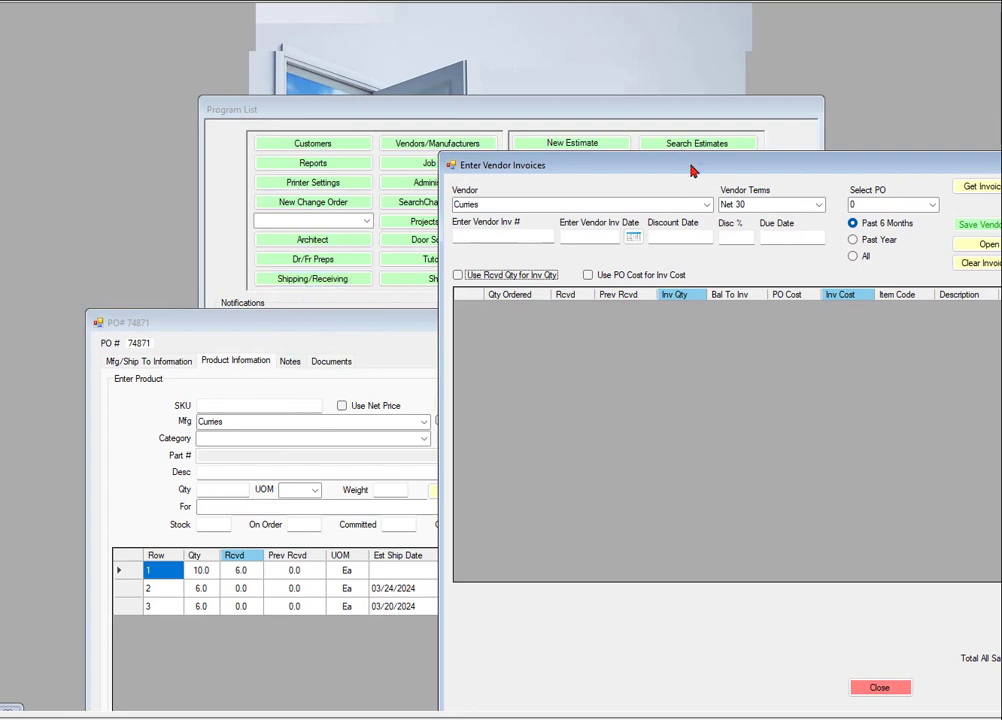
{"action": "left_click_drag", "start_coordinate": [707, 170], "coordinate": [350, 45]}
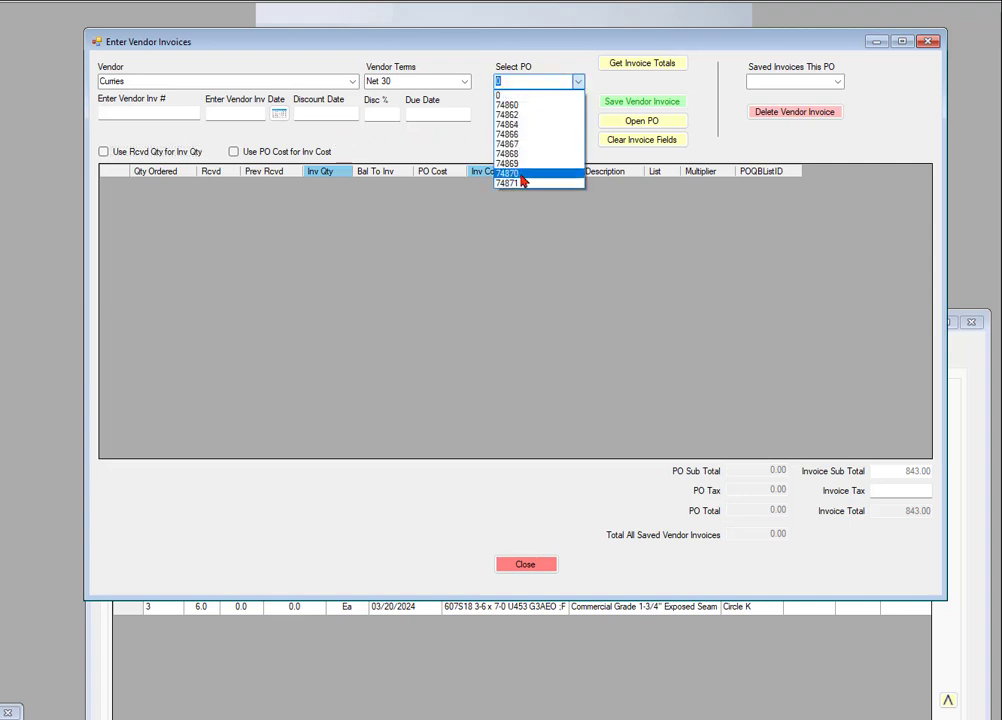
{"action": "left_click", "coordinate": [508, 185]}
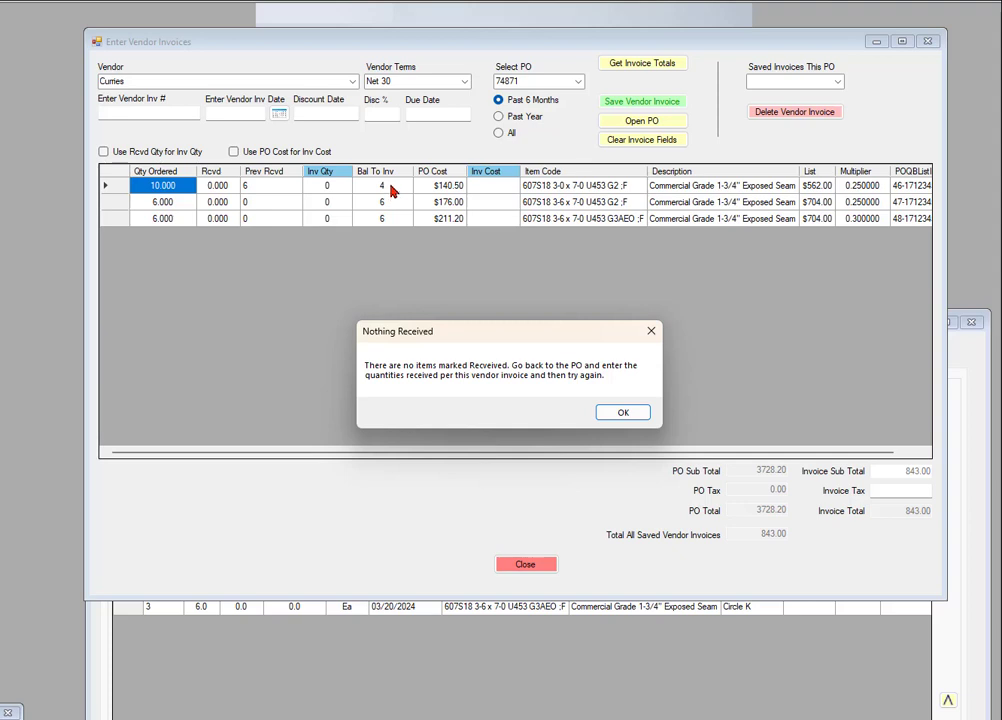
{"action": "left_click", "coordinate": [634, 413]}
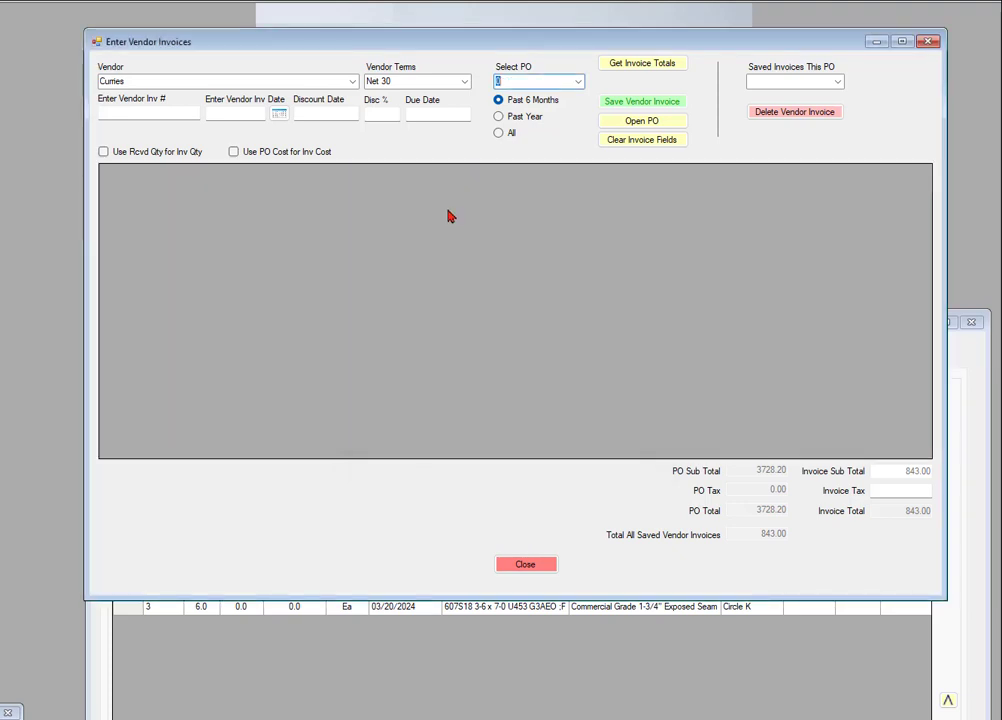
Close the outdated purchase order window and reopen the same purchase order from Receiving at its product lines.
{"action": "left_click", "coordinate": [465, 666]}
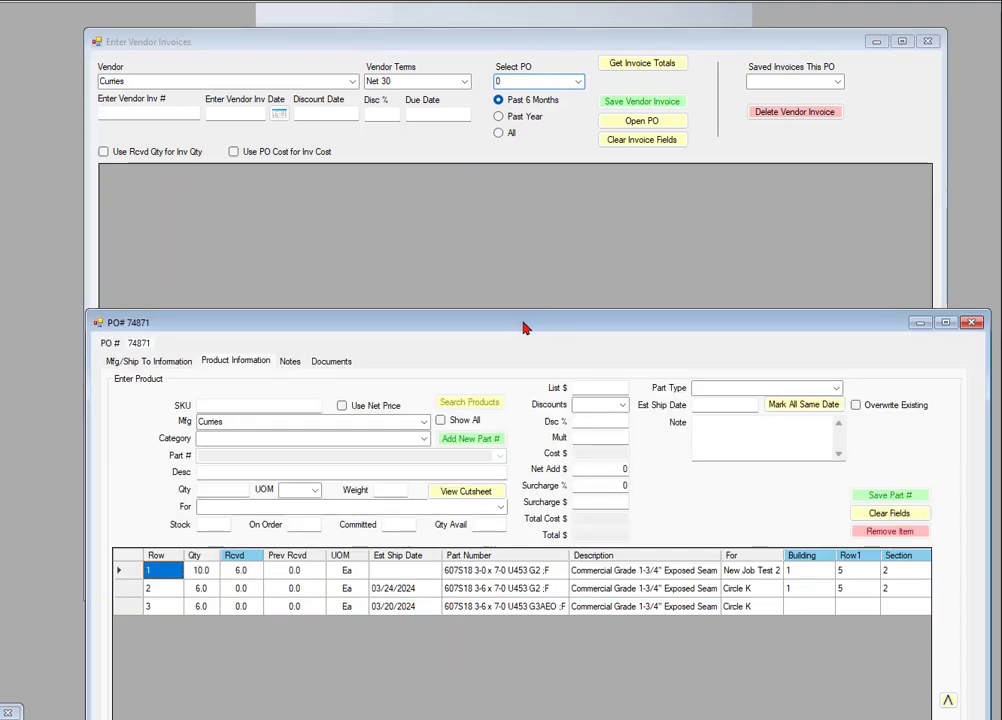
{"action": "left_click_drag", "start_coordinate": [523, 328], "coordinate": [476, 41]}
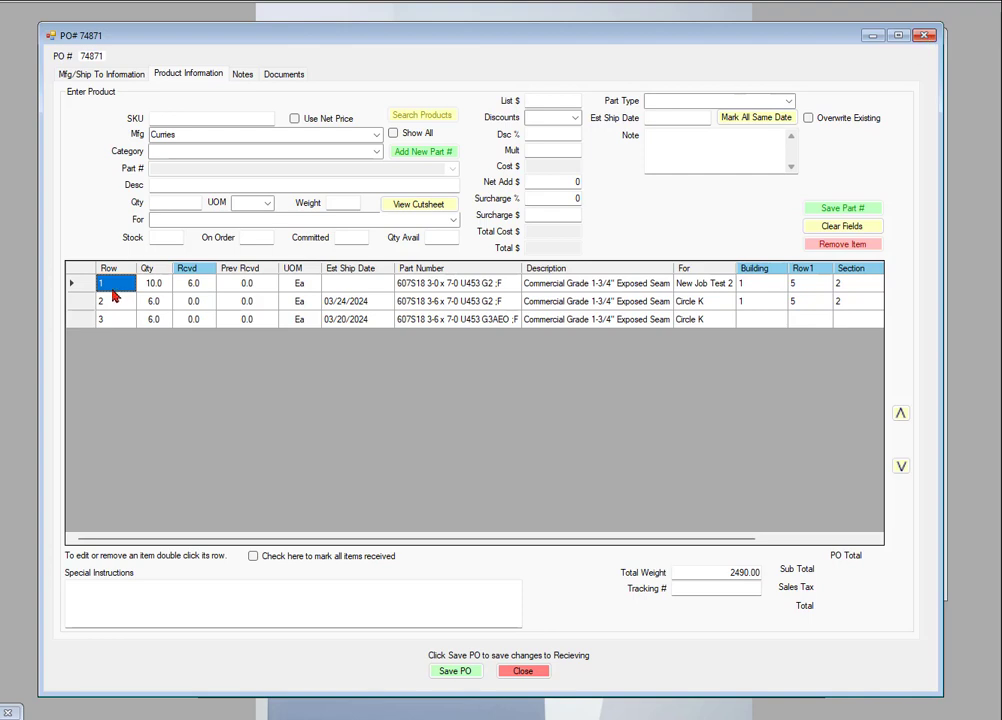
{"action": "left_click", "coordinate": [924, 38]}
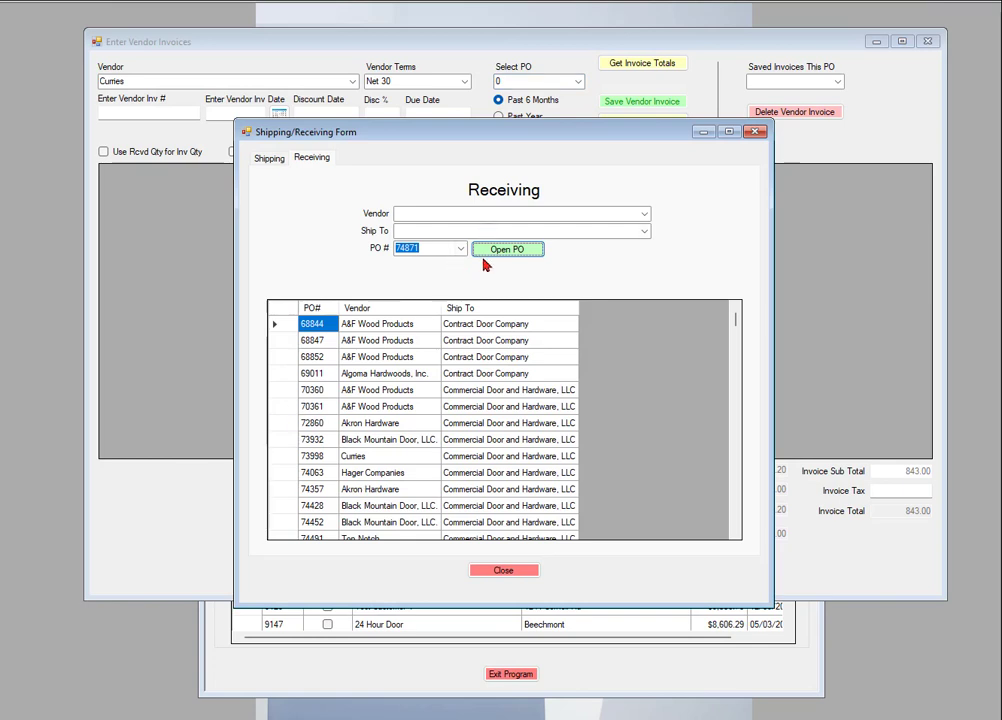
{"action": "left_click", "coordinate": [510, 255]}
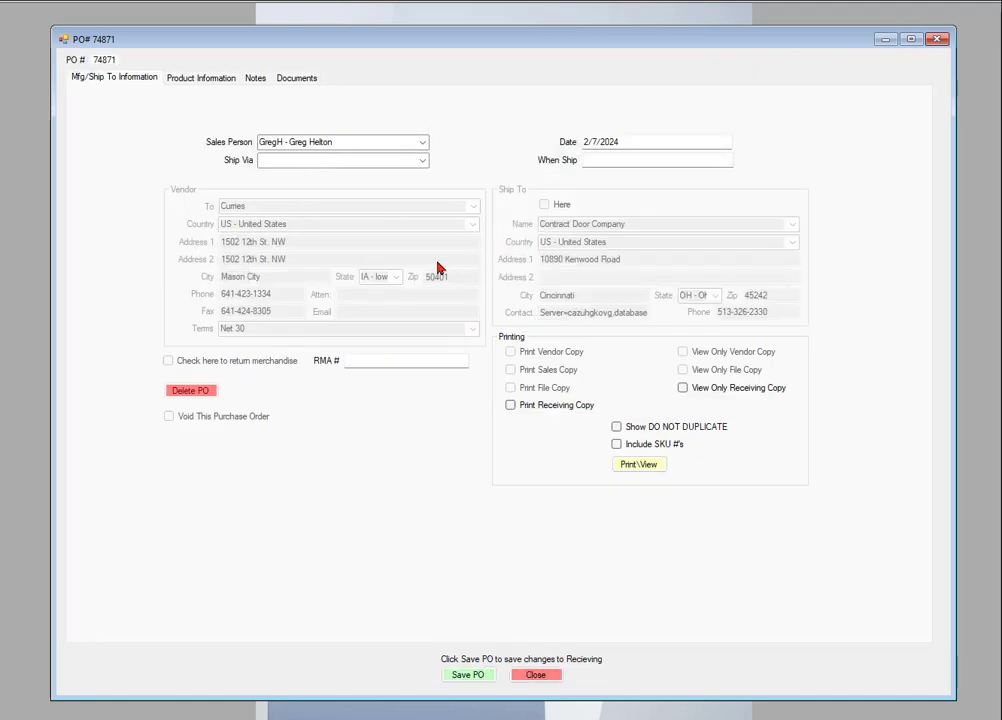
{"action": "left_click", "coordinate": [168, 80]}
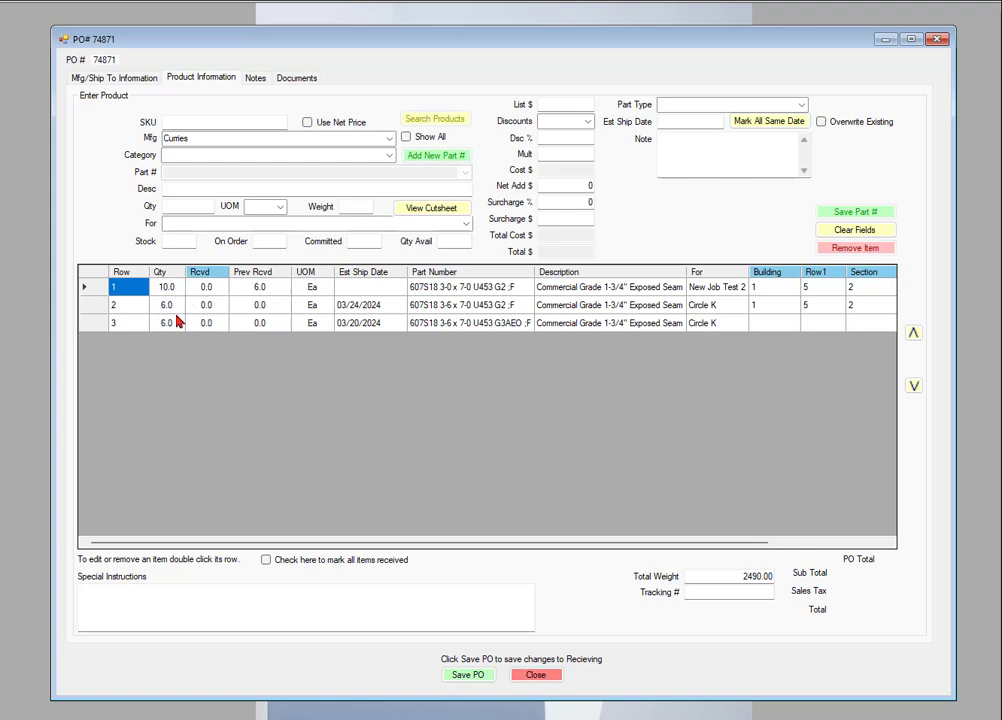
Mark all remaining items on the purchase order as received and save the purchase order.
{"action": "left_click", "coordinate": [266, 561]}
{"action": "left_click", "coordinate": [465, 676]}
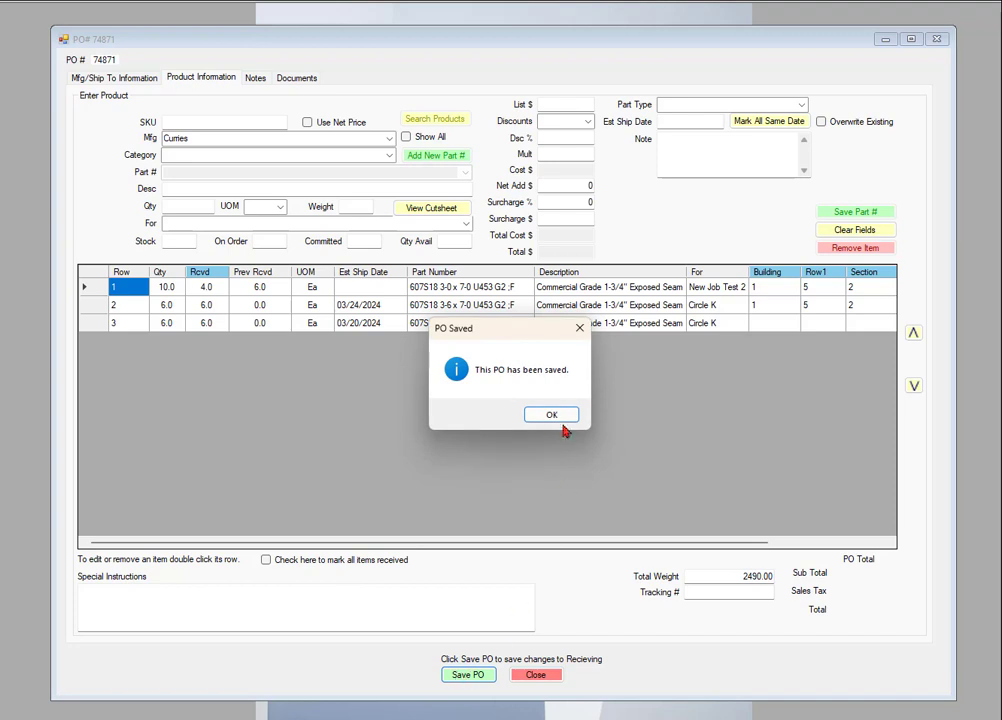
{"action": "left_click", "coordinate": [541, 417]}
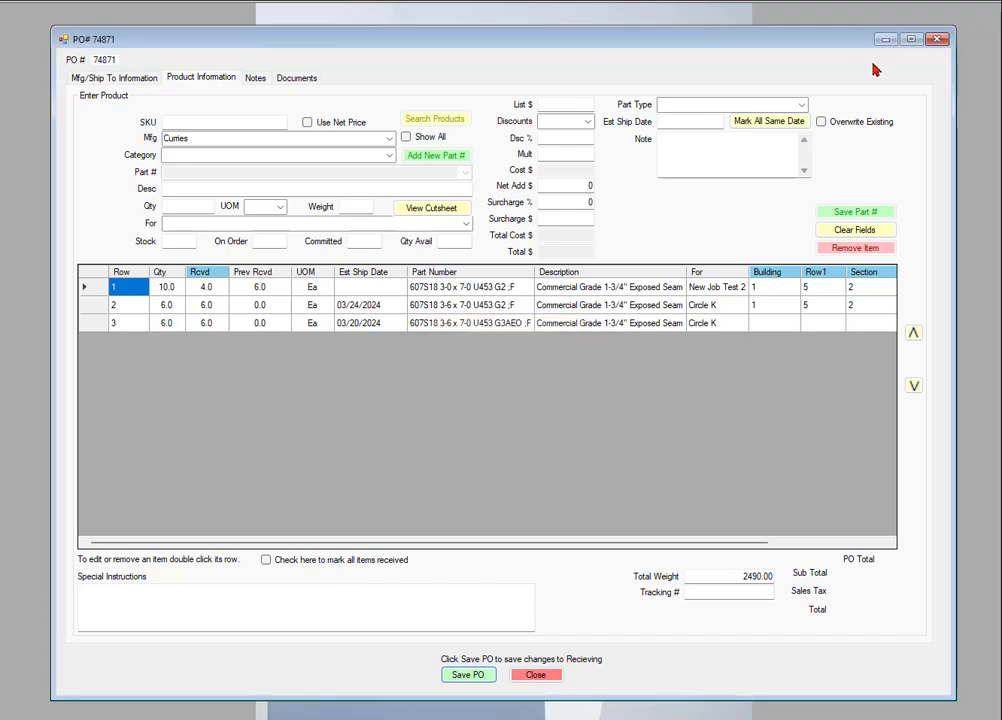
Close the received purchase order, minimize the Shipping/Receiving form, and load the same Curries purchase order in the vendor invoice form.
{"action": "left_click", "coordinate": [937, 40]}
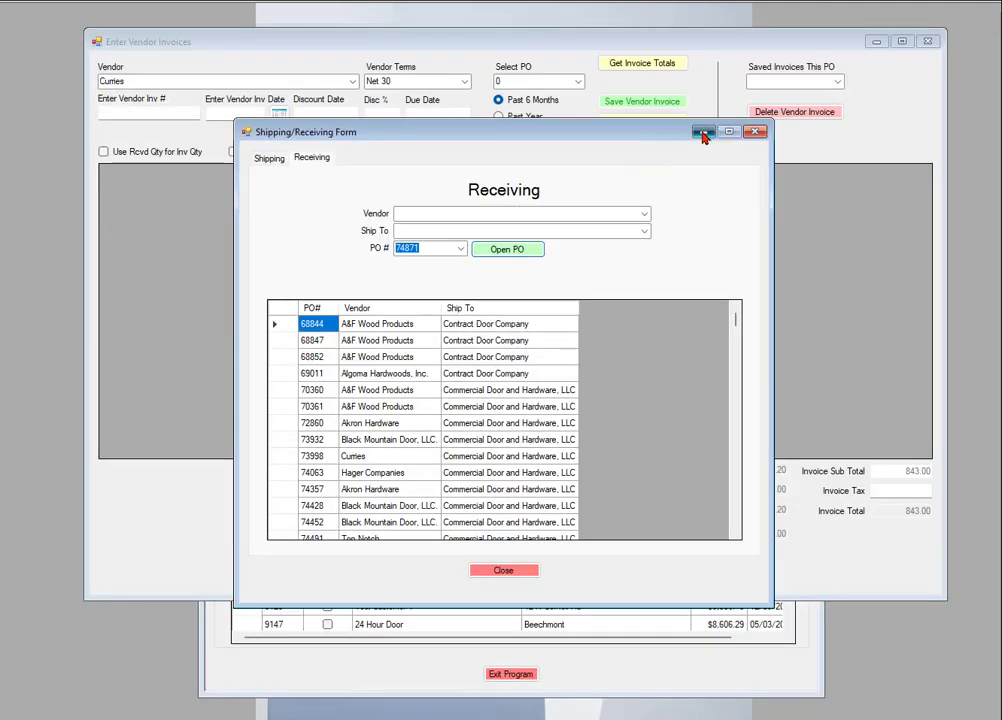
{"action": "left_click", "coordinate": [703, 133]}
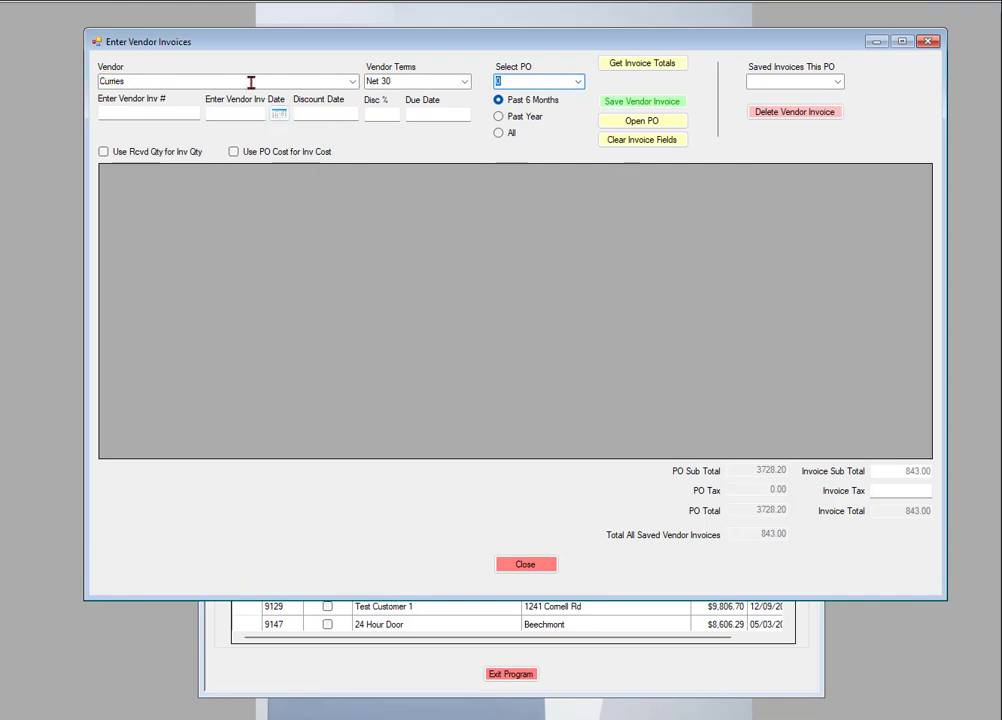
{"action": "left_click", "coordinate": [578, 82]}
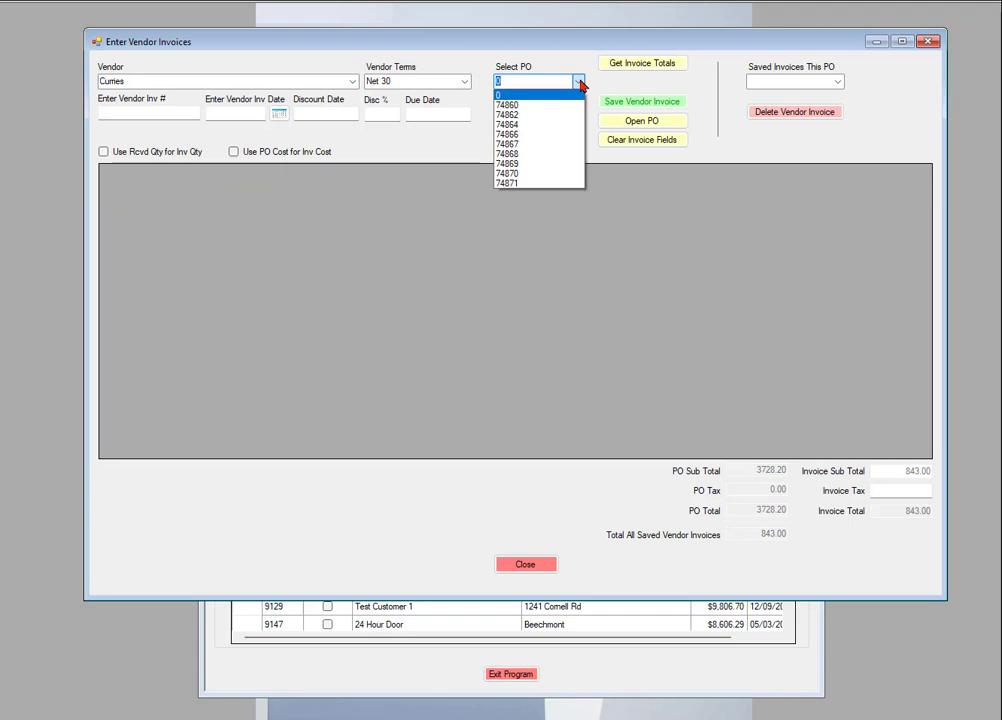
{"action": "left_click", "coordinate": [505, 185]}
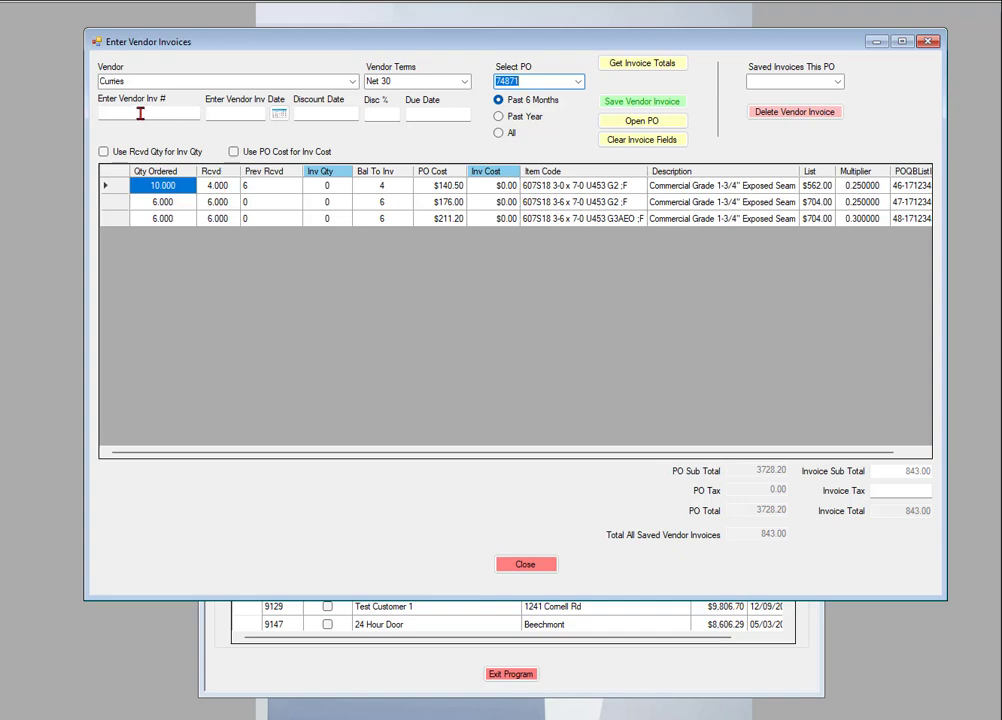
Open saved invoice 123 for this purchase order and compare its invoiced quantities with the balance left to invoice.
{"action": "left_click", "coordinate": [838, 82]}
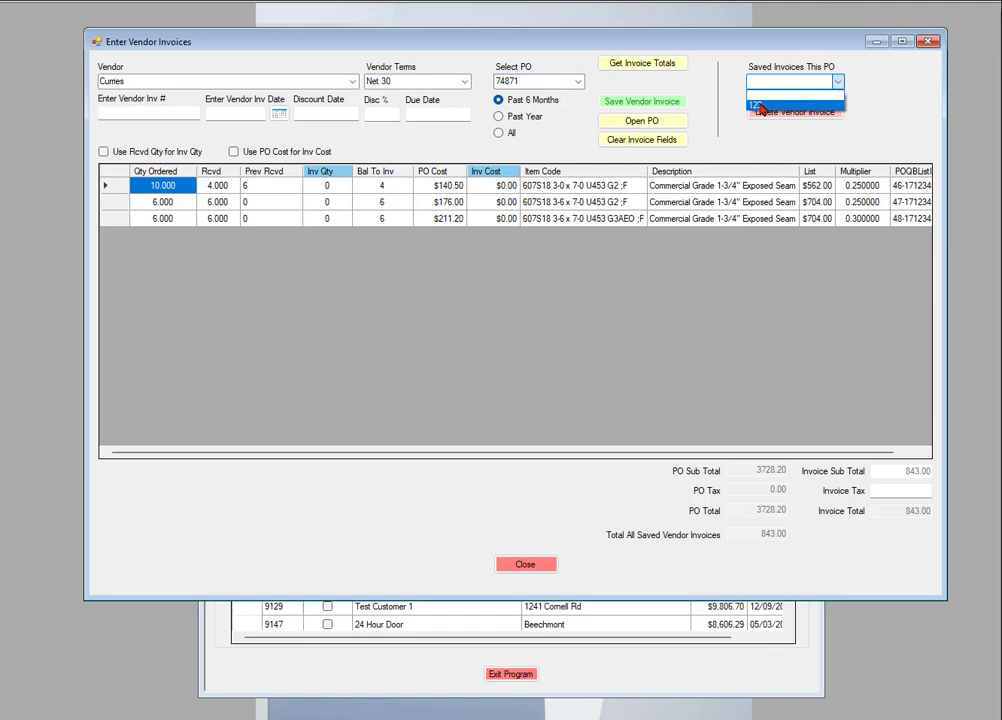
{"action": "left_click", "coordinate": [869, 88]}
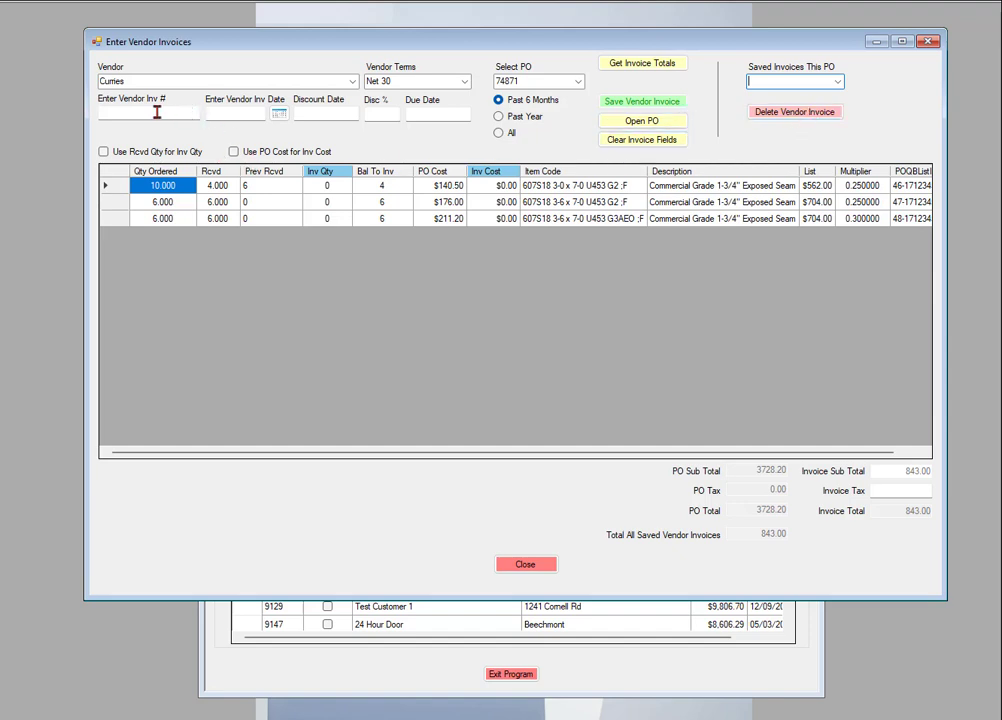
{"action": "left_click", "coordinate": [838, 83]}
{"action": "left_click", "coordinate": [757, 106]}
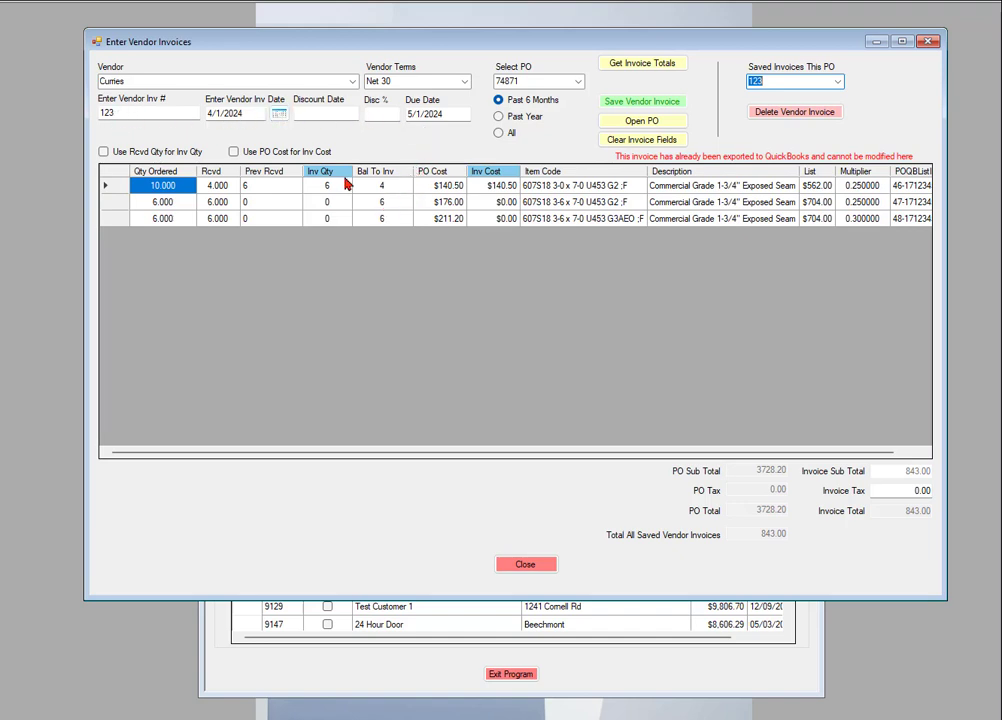
{"action": "left_click", "coordinate": [577, 87]}
{"action": "left_click", "coordinate": [548, 169]}
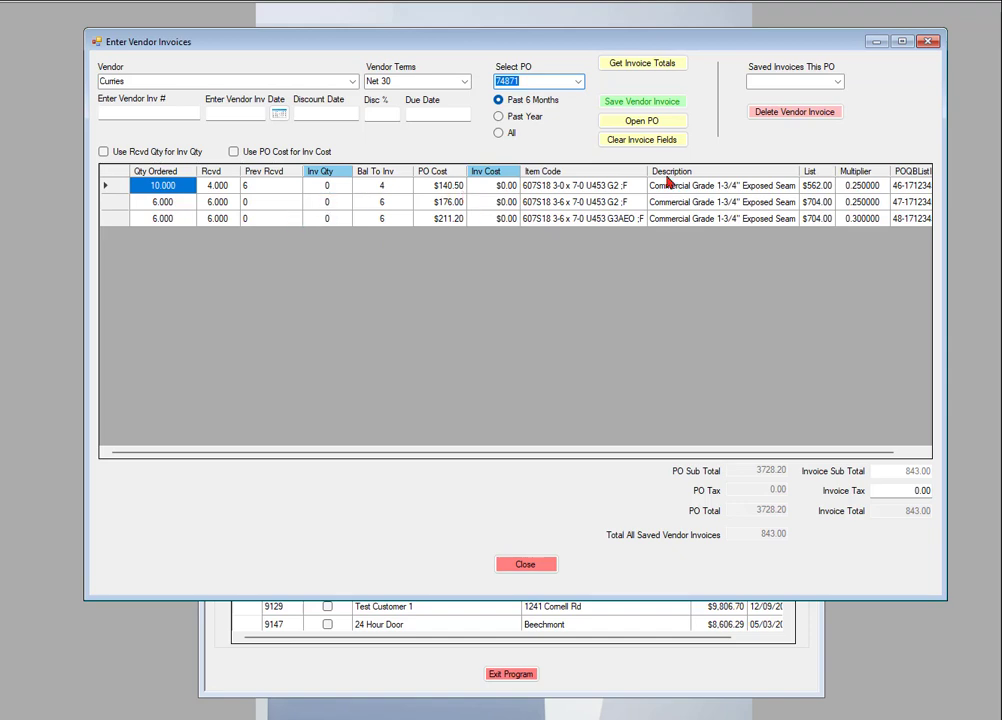
{"action": "left_click", "coordinate": [778, 83]}
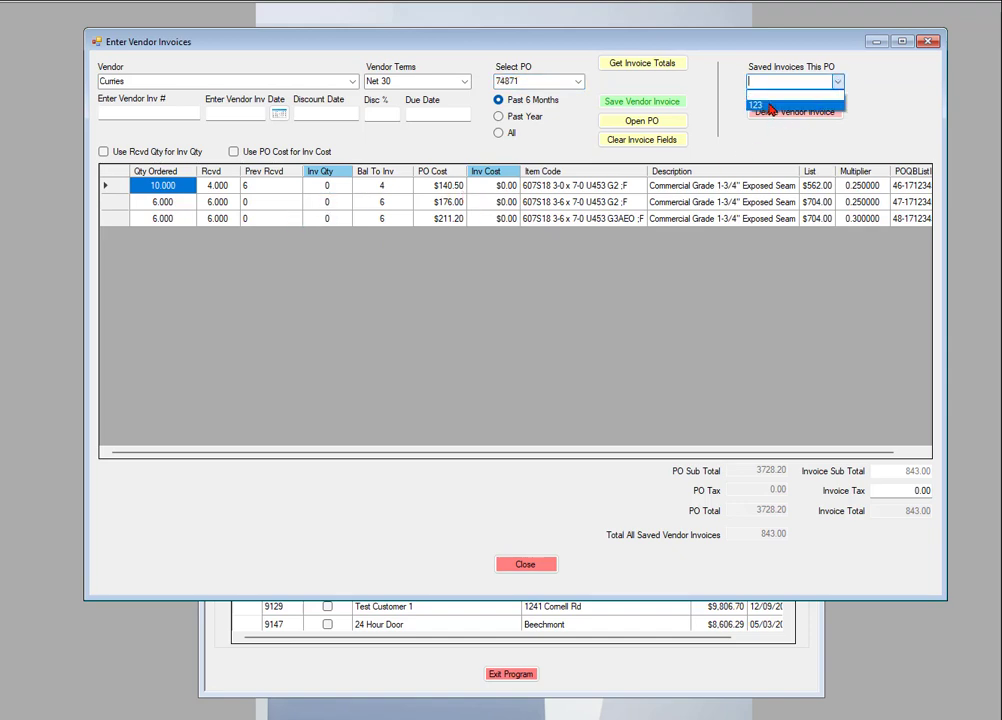
{"action": "left_click", "coordinate": [769, 106]}
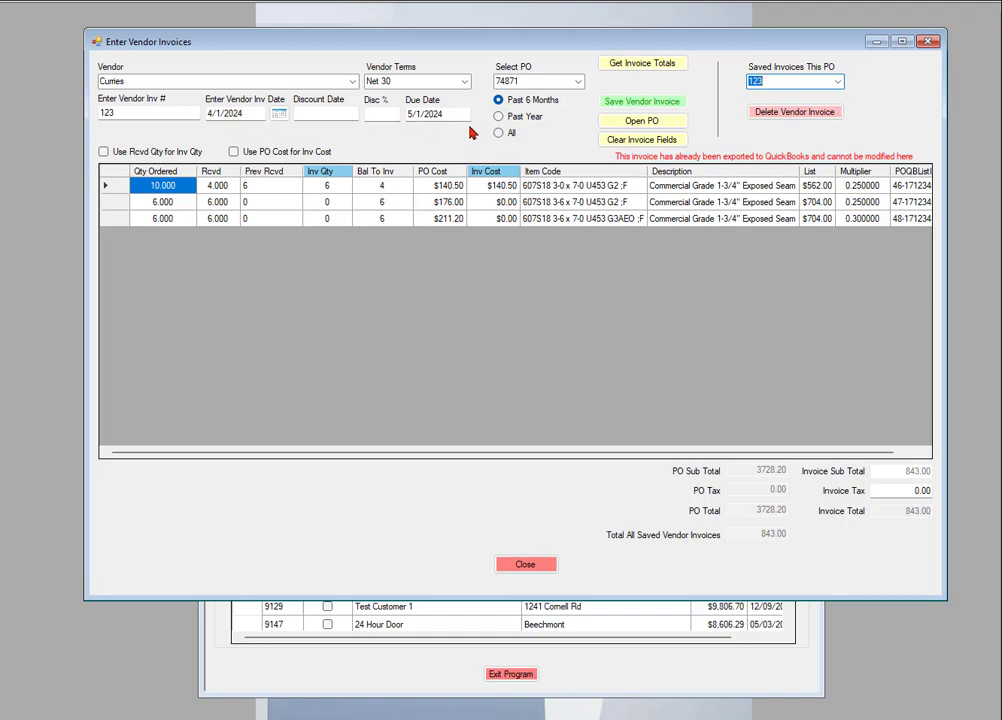
Reload the Curries purchase order for a new invoice and enter vendor invoice number 124 dated 4/3/2024.
{"action": "left_click", "coordinate": [577, 81]}
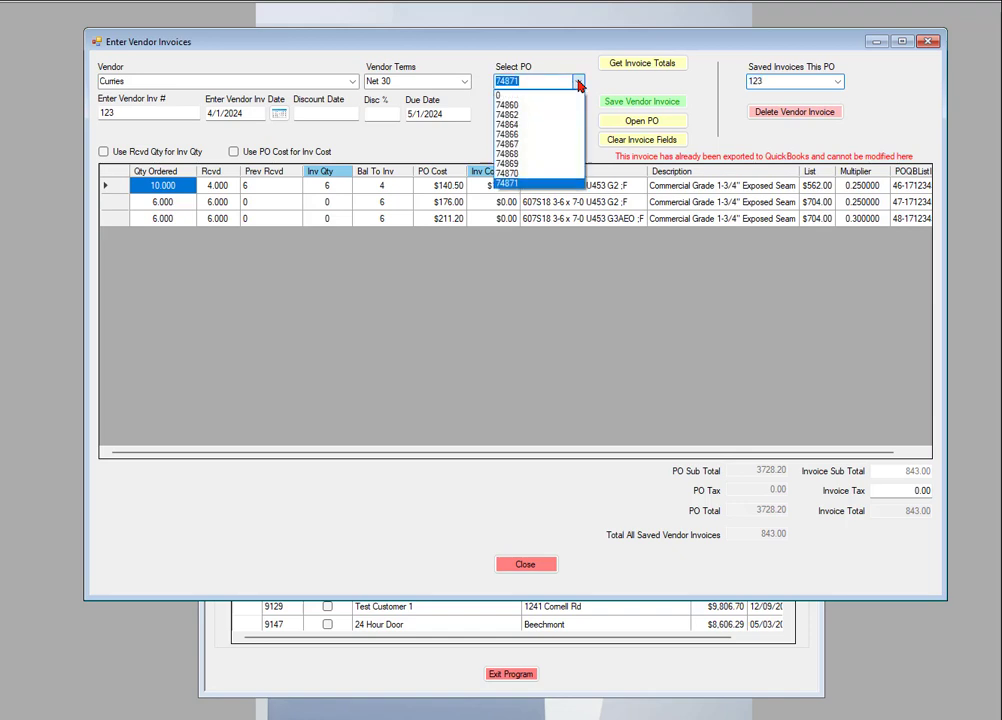
{"action": "left_click", "coordinate": [515, 183]}
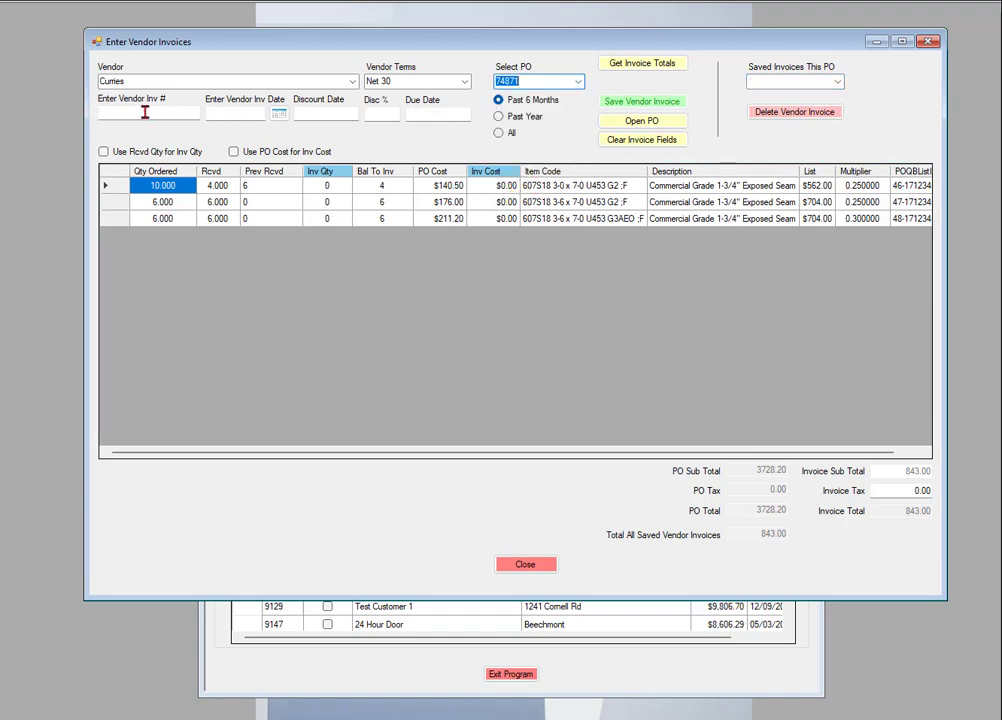
{"action": "left_click", "coordinate": [145, 112]}
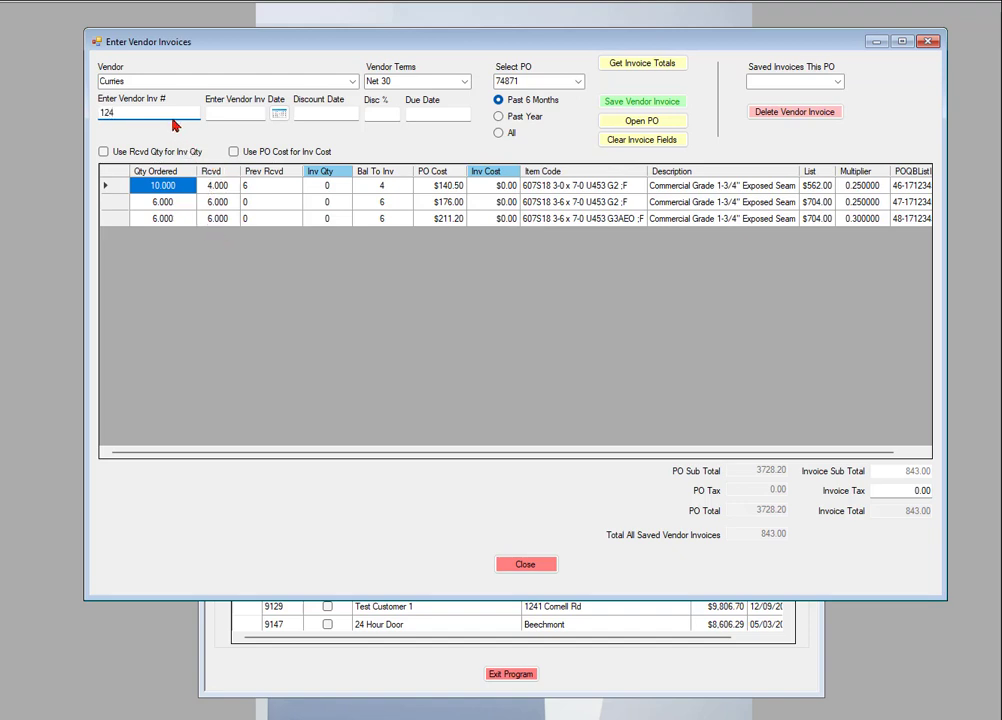
{"action": "left_click", "coordinate": [279, 113]}
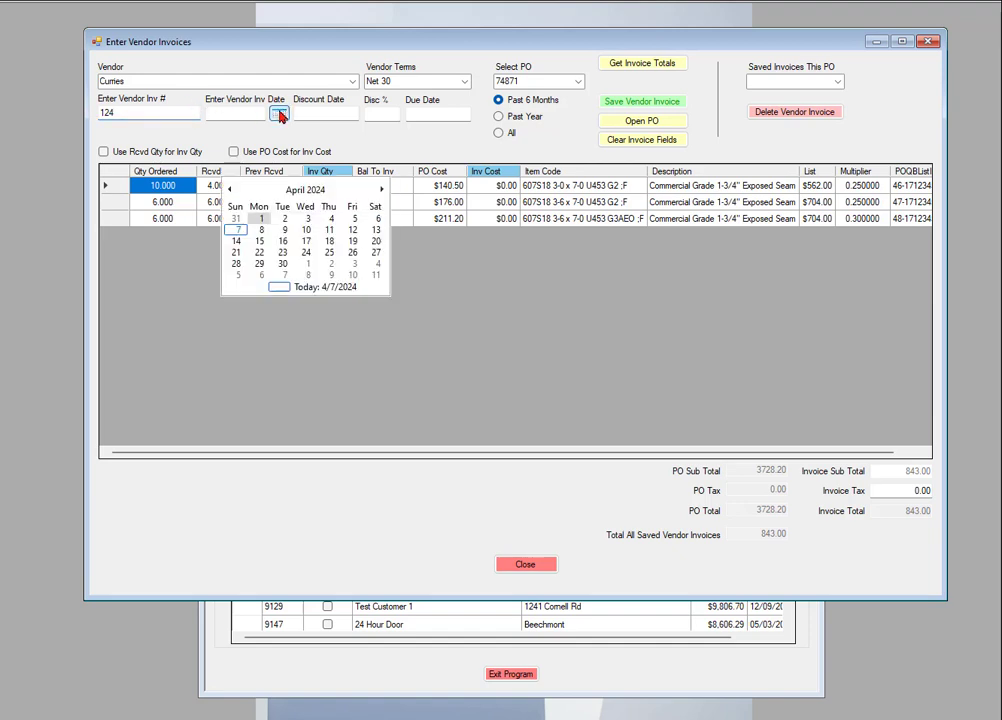
{"action": "left_click", "coordinate": [306, 218]}
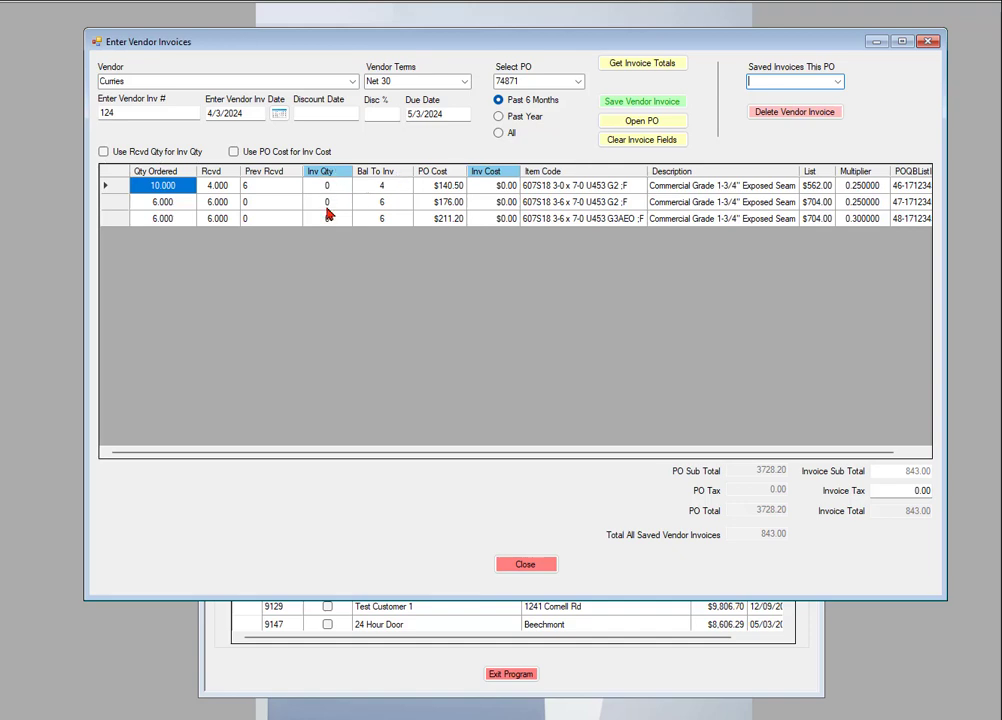
Fill the invoice lines with the received quantities and PO costs, calculate the invoice totals, and save the vendor invoice.
{"action": "left_click", "coordinate": [103, 151]}
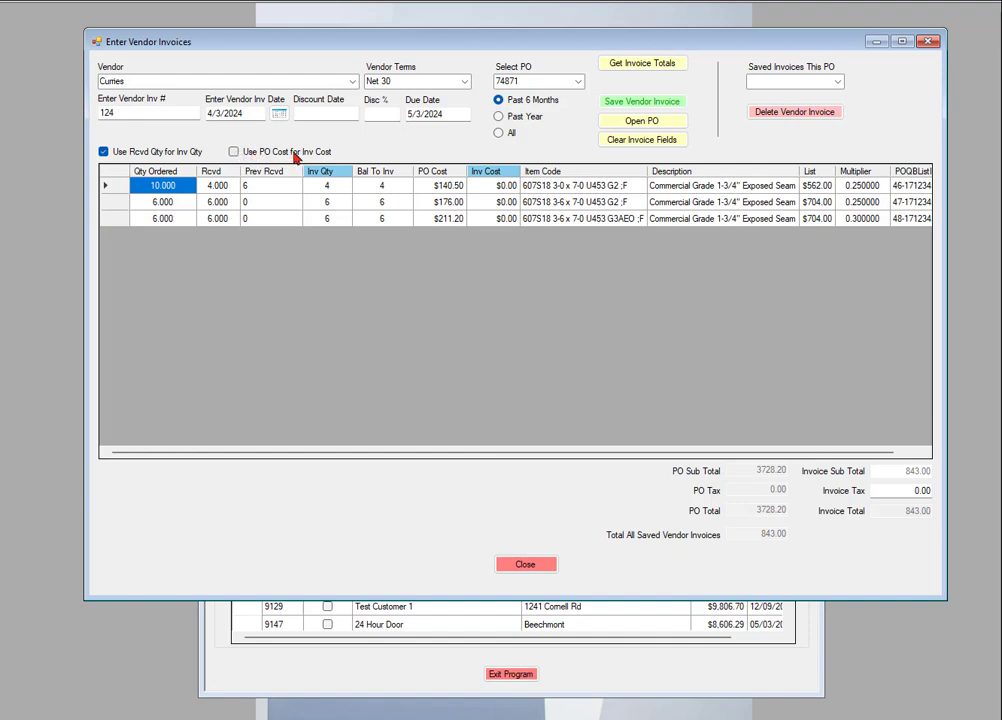
{"action": "left_click", "coordinate": [234, 152]}
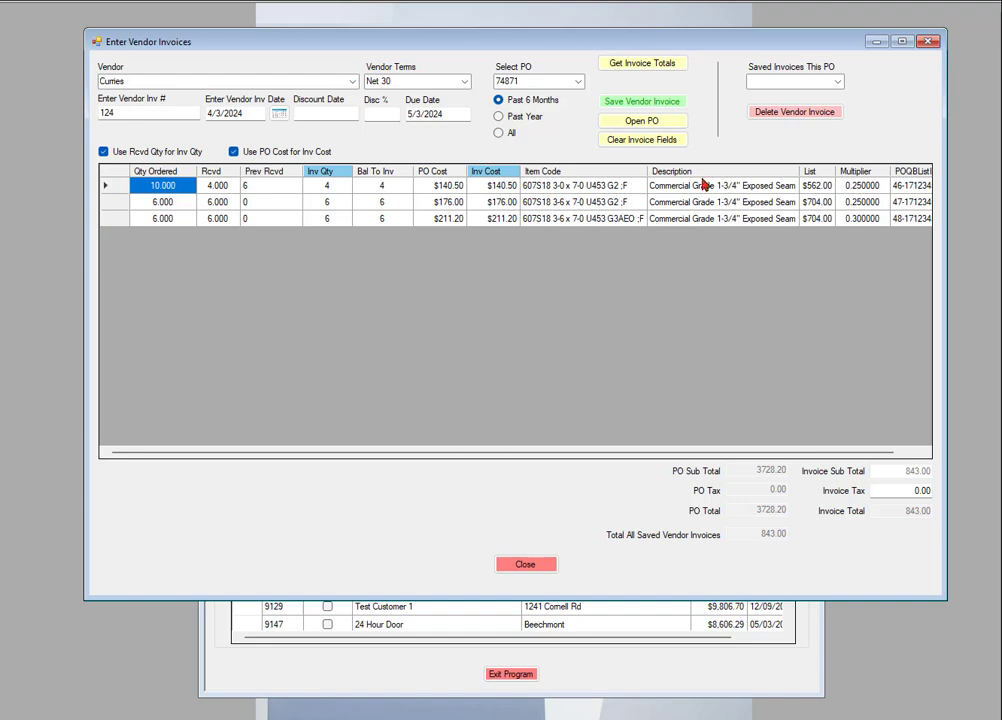
{"action": "left_click", "coordinate": [643, 64]}
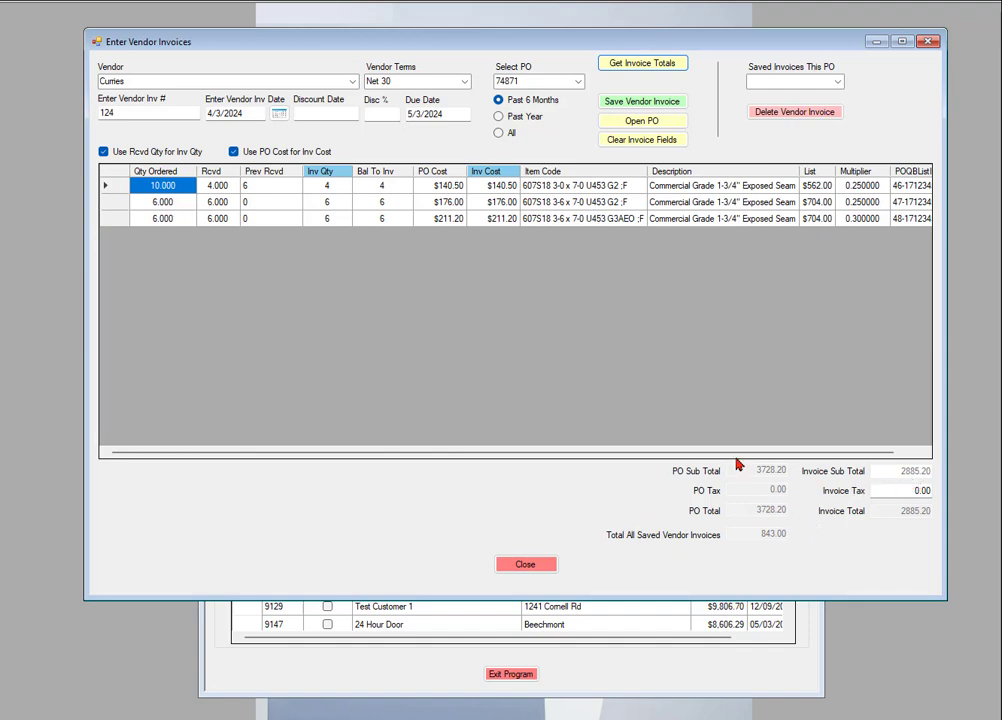
{"action": "left_click", "coordinate": [633, 104]}
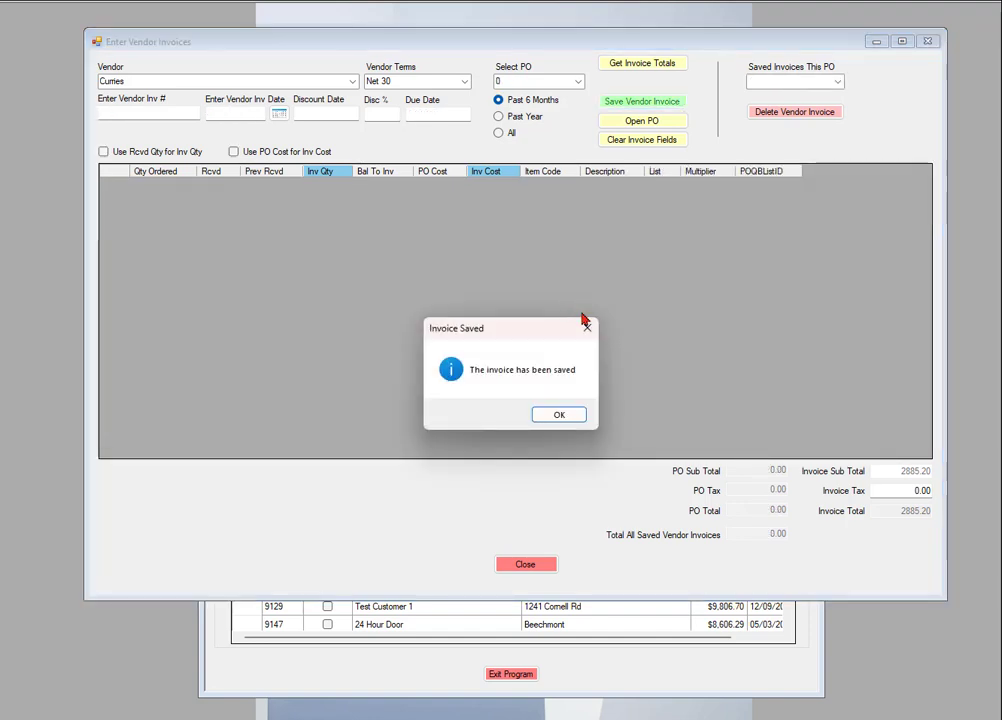
{"action": "left_click", "coordinate": [560, 421]}
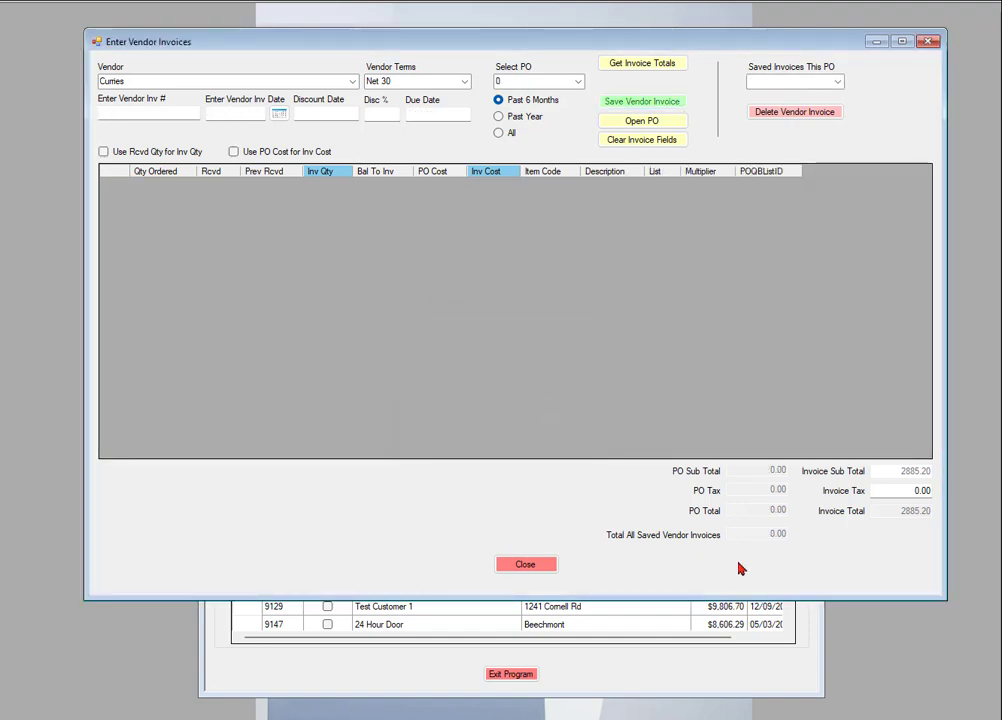
Switch to QuickBooks and review the line items of Curries bill 124 and the received quantities on the linked purchase order.
{"action": "left_click", "coordinate": [850, 678]}
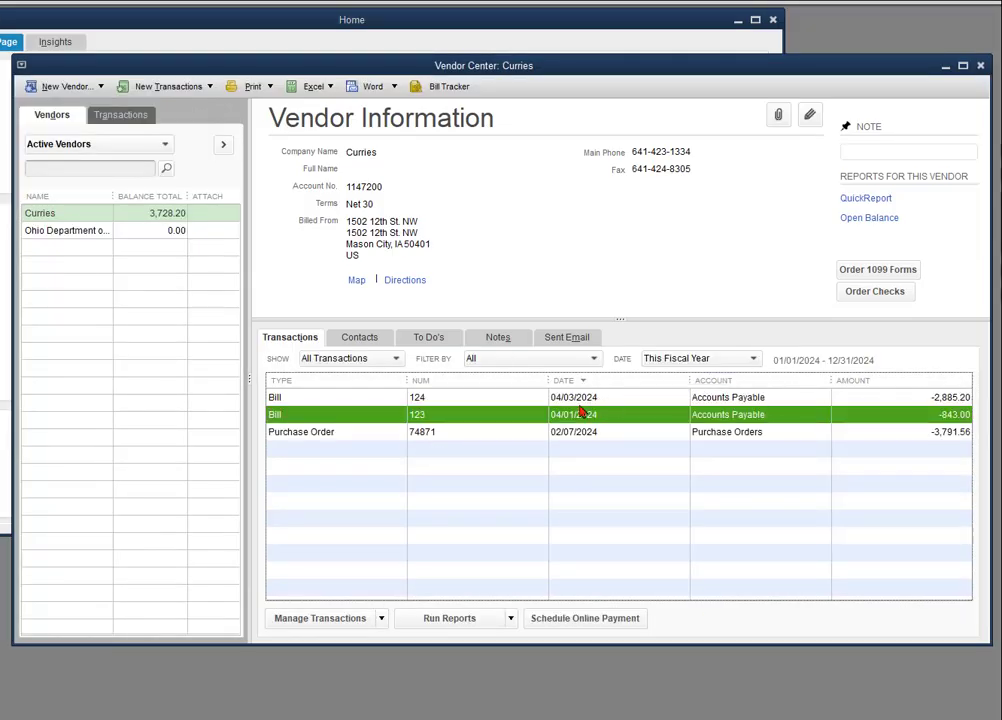
{"action": "double_click", "coordinate": [480, 398]}
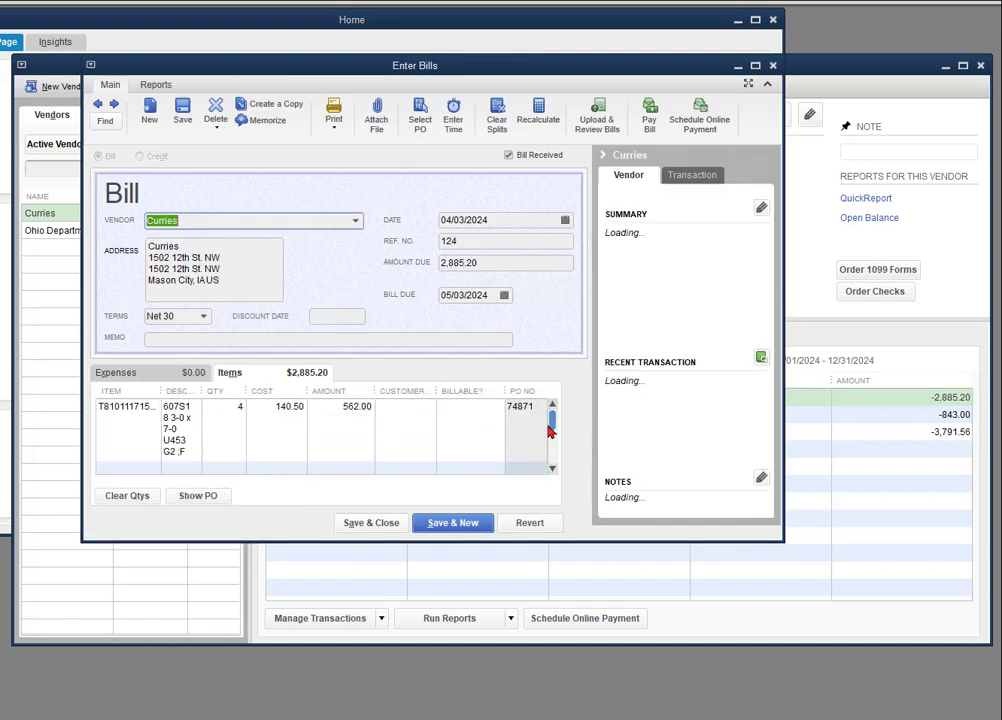
{"action": "left_click_drag", "start_coordinate": [553, 418], "coordinate": [566, 456]}
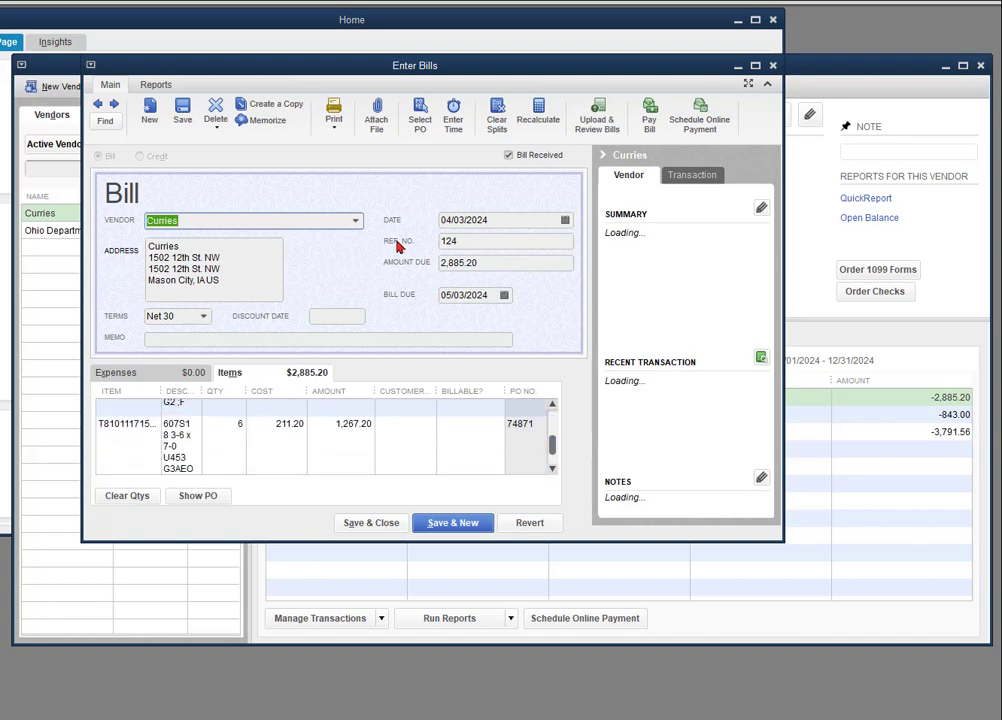
{"action": "left_click", "coordinate": [772, 66]}
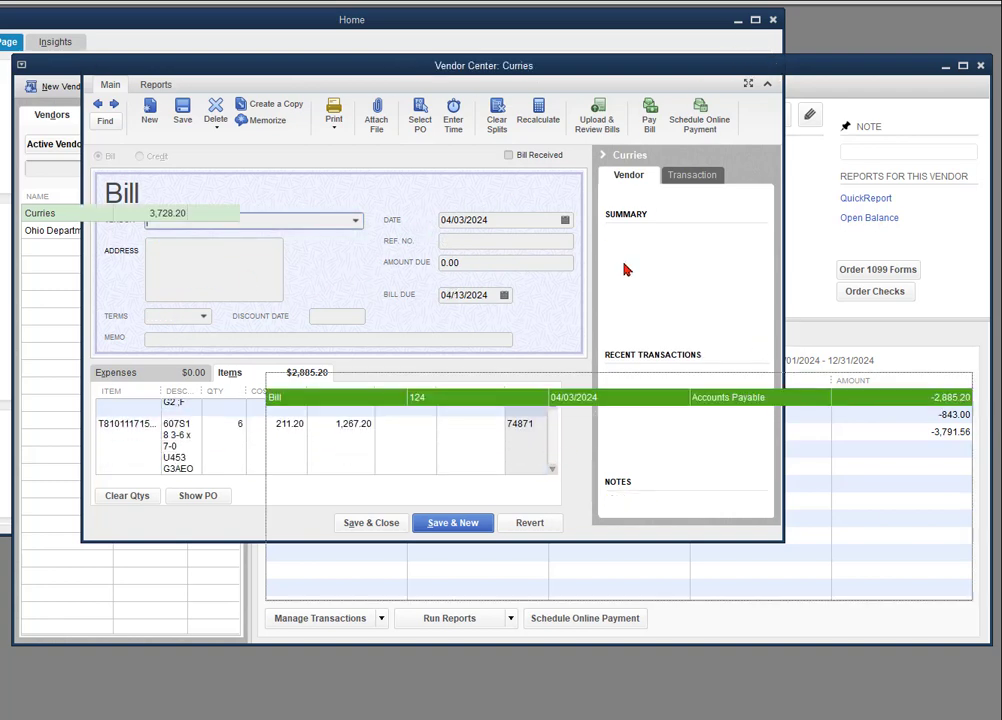
{"action": "double_click", "coordinate": [447, 436]}
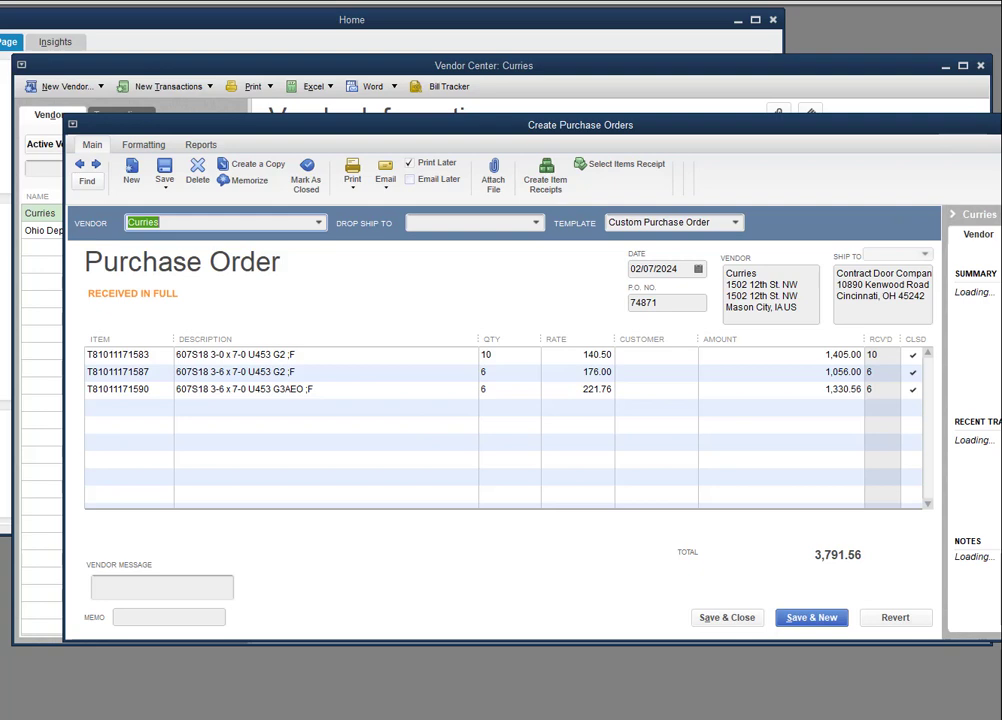
{"action": "key", "text": "Escape"}
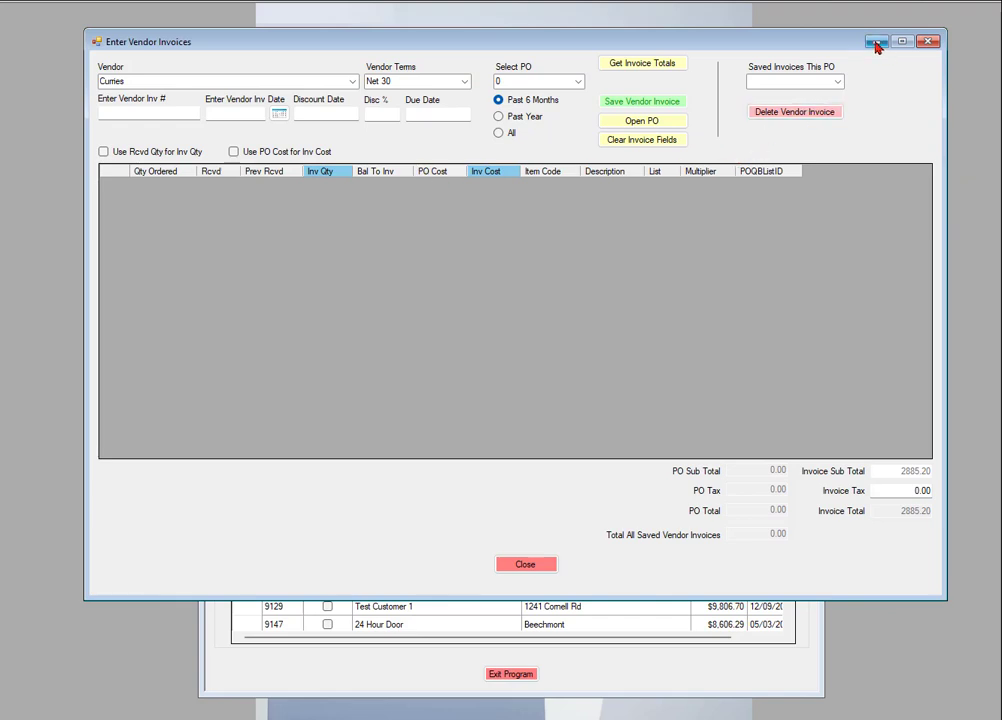
Return to the door software's Program List, moving the vendor invoice form aside, and search for completed purchase orders.
{"action": "left_click_drag", "start_coordinate": [707, 40], "coordinate": [684, 246]}
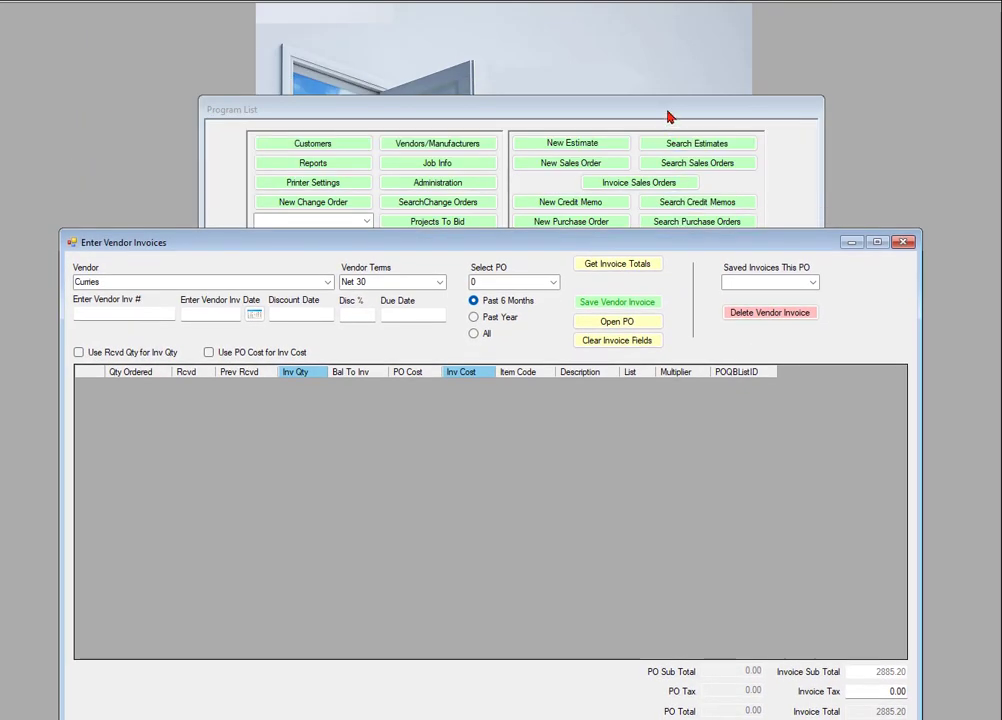
{"action": "left_click", "coordinate": [669, 117]}
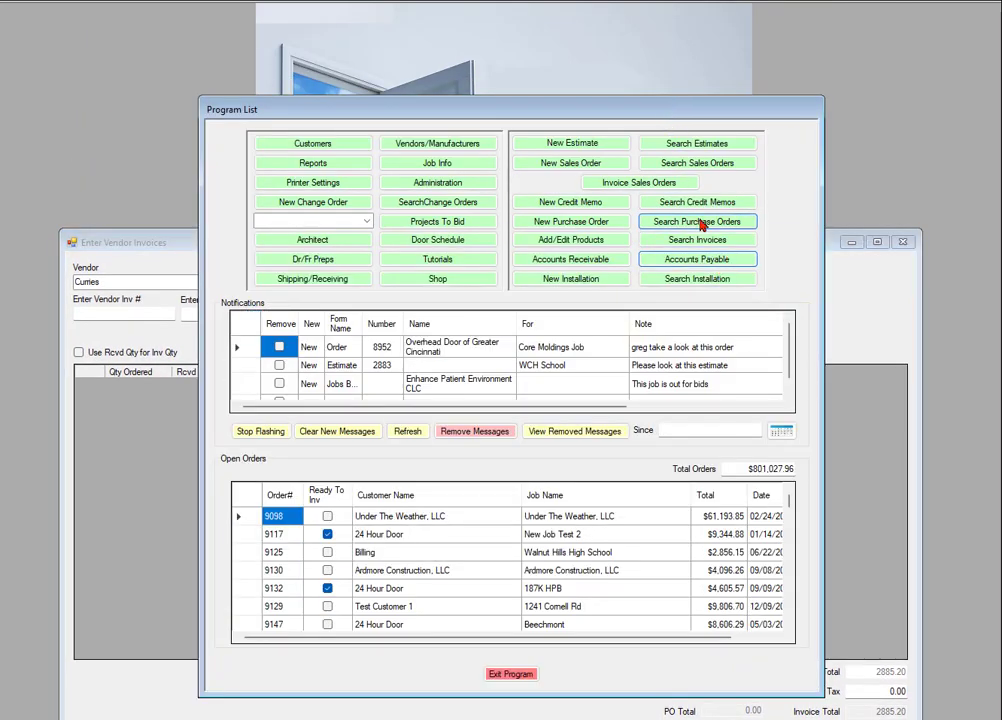
{"action": "left_click", "coordinate": [698, 221]}
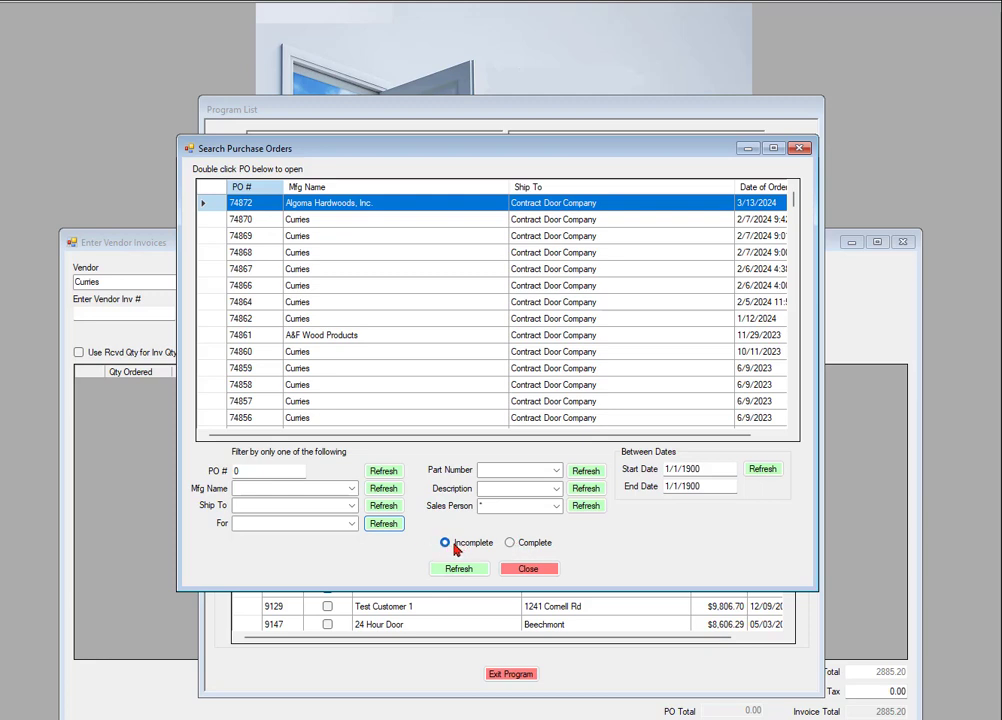
{"action": "left_click", "coordinate": [510, 542]}
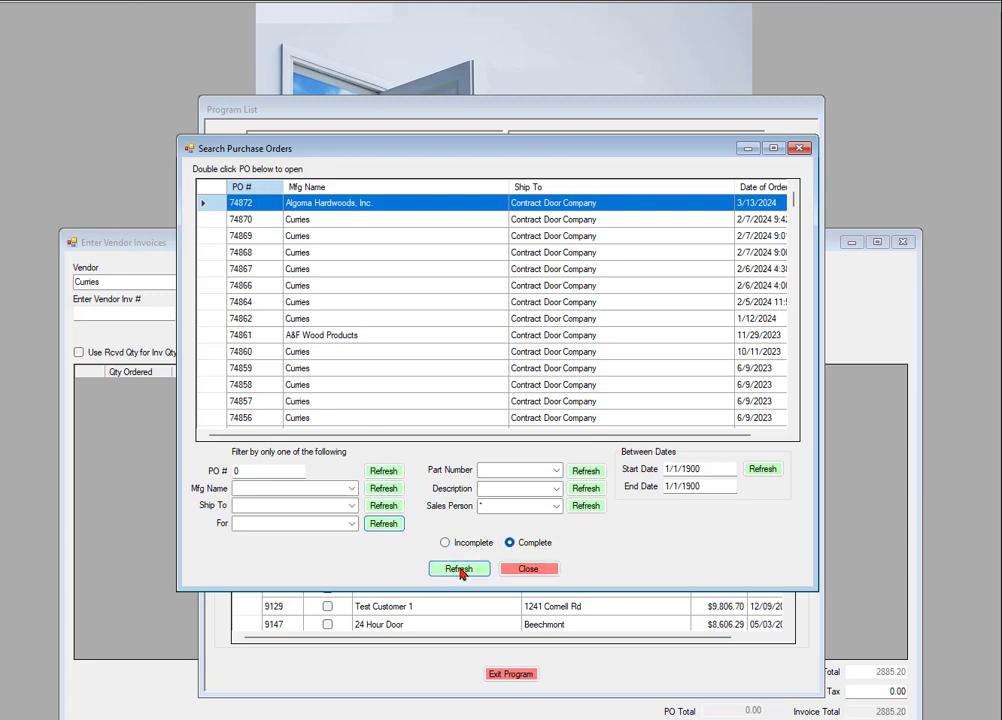
{"action": "left_click", "coordinate": [460, 570]}
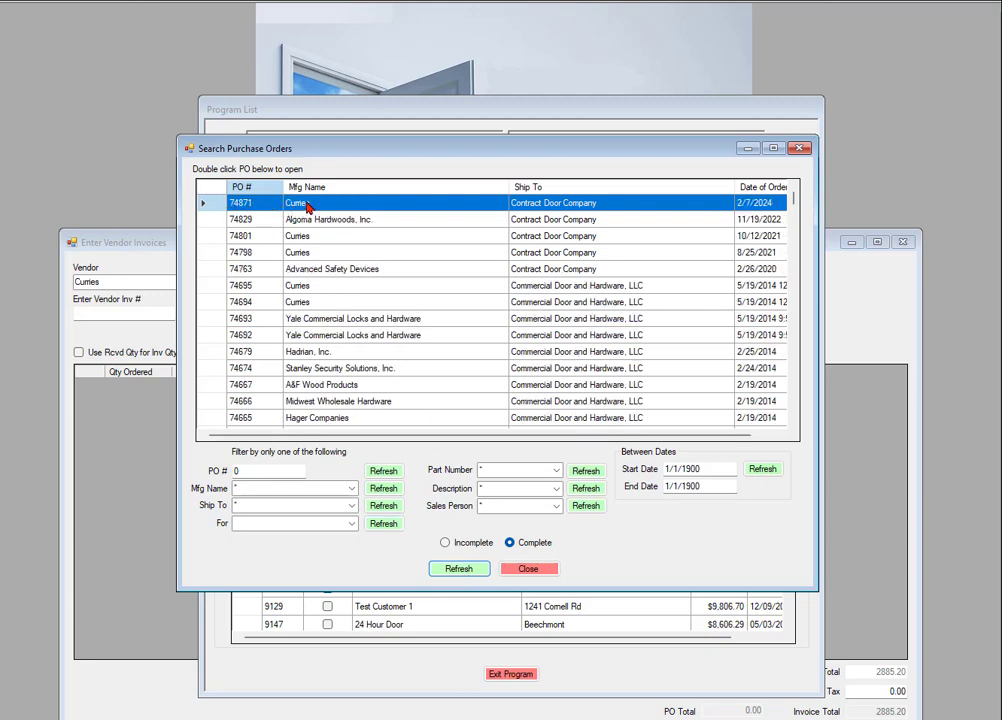
Review the product lines of the completed Curries purchase order dated 2/7/2024, close it, and bring back the vendor invoice form.
{"action": "double_click", "coordinate": [333, 205]}
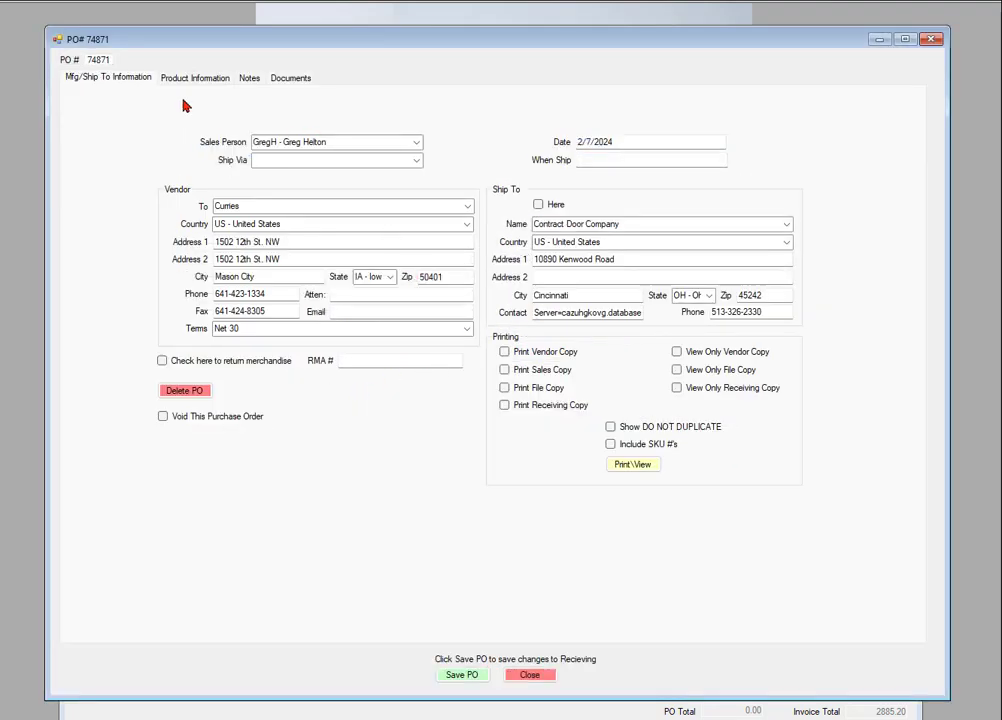
{"action": "left_click", "coordinate": [194, 79]}
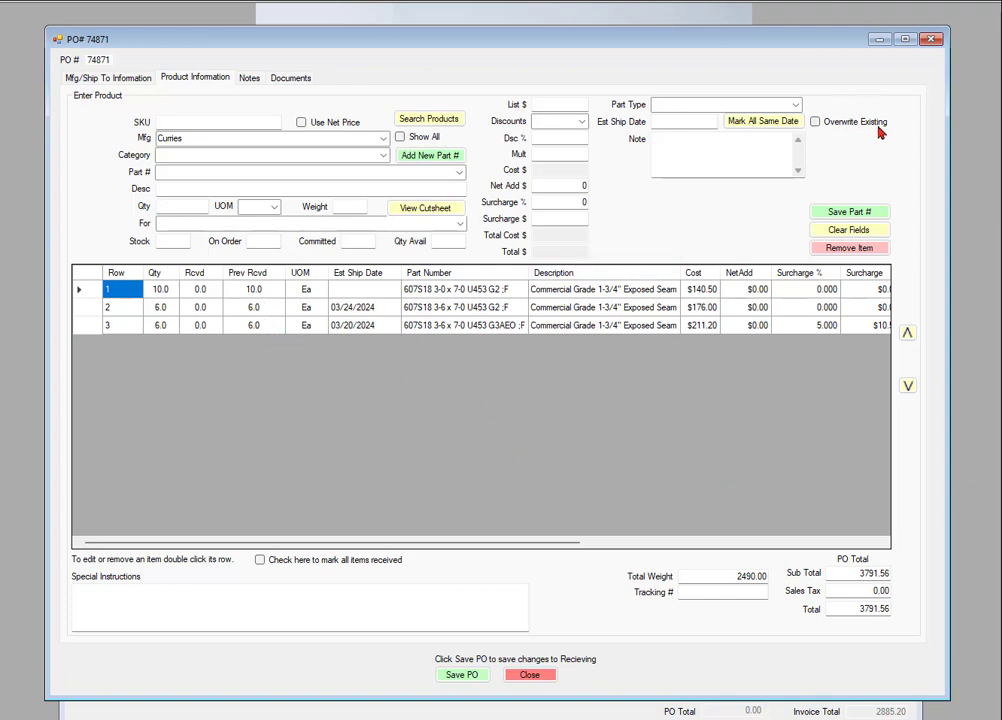
{"action": "left_click", "coordinate": [929, 41]}
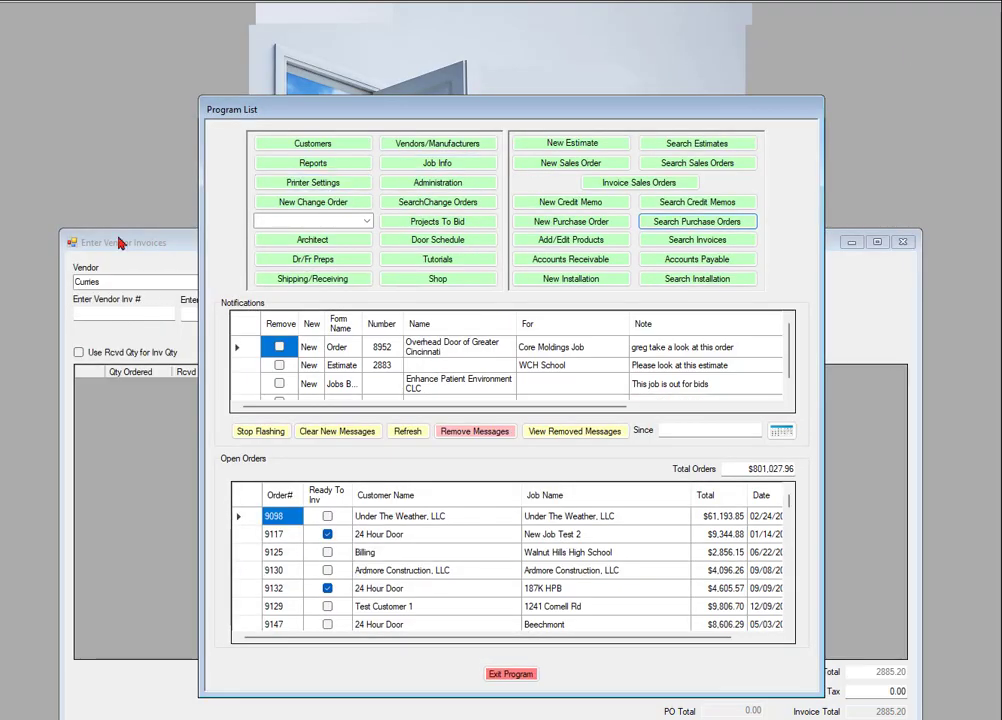
{"action": "left_click", "coordinate": [184, 247]}
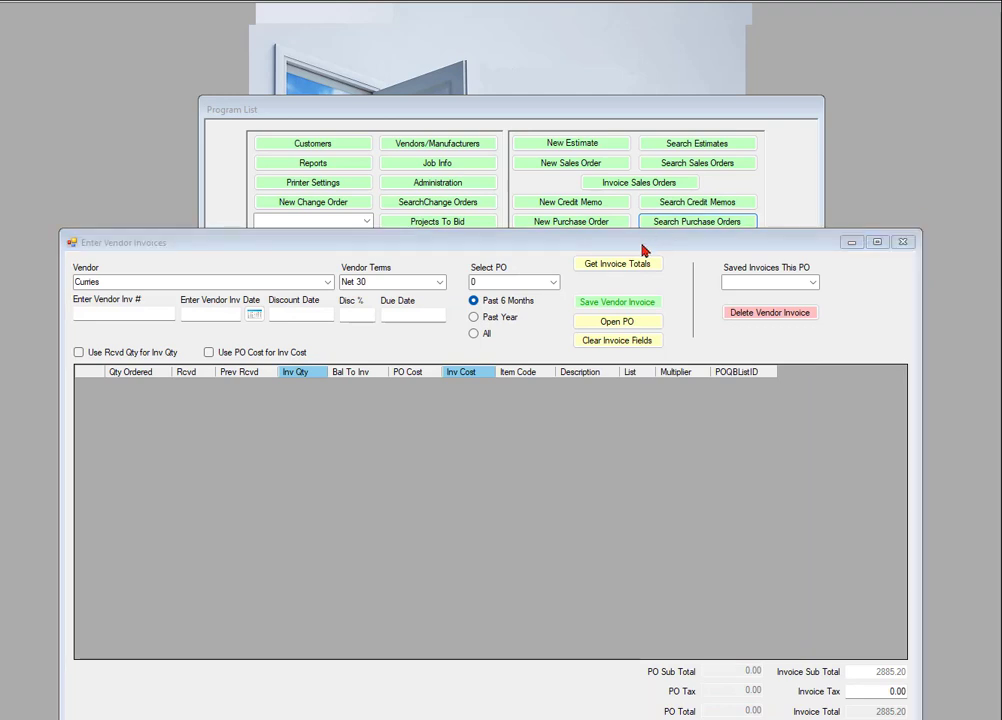
{"action": "left_click_drag", "start_coordinate": [642, 250], "coordinate": [650, 68]}
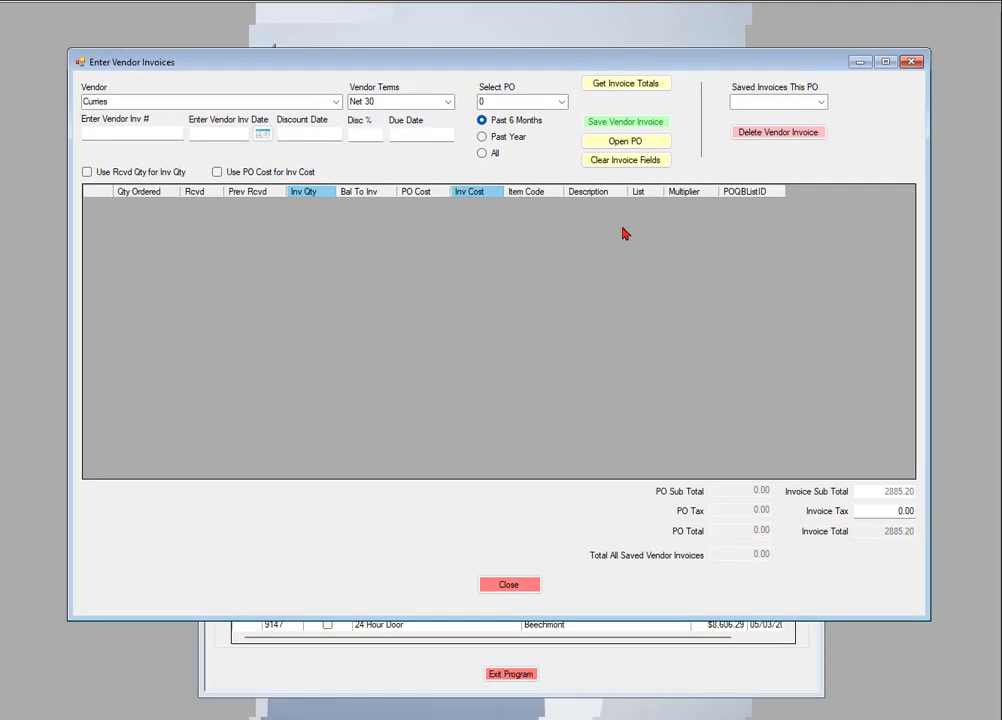